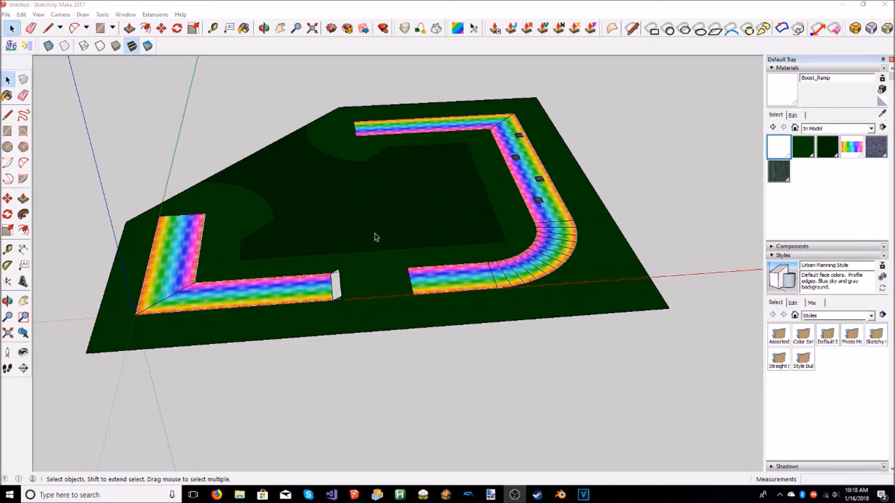
Switch to Firefox, search the web for "kcl flag" and open the KCL flag page of the Custom Mario Kart wiki
mouse_move(280, 250)
middle_mouse_down("shift")
mouse_move(285, 168)
mouse_move(373, 224)
mouse_move(366, 238)
middle_mouse_up("shift")
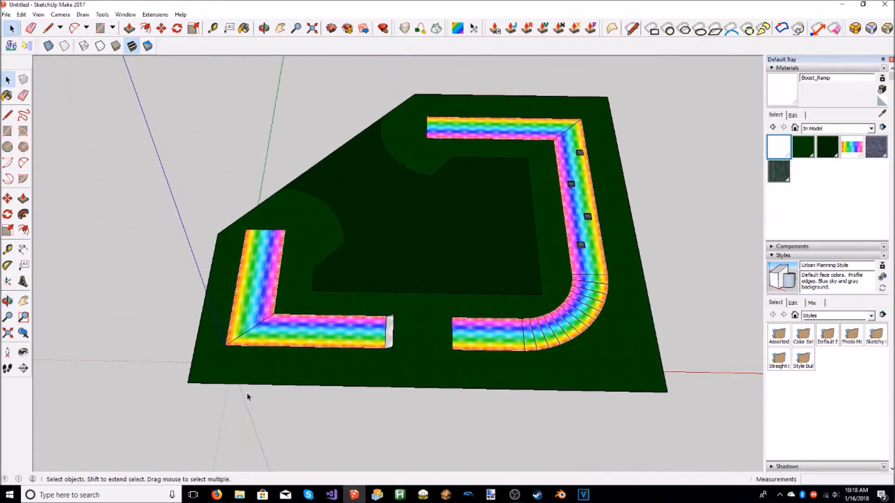
left_click(217, 494)
left_click(185, 23)
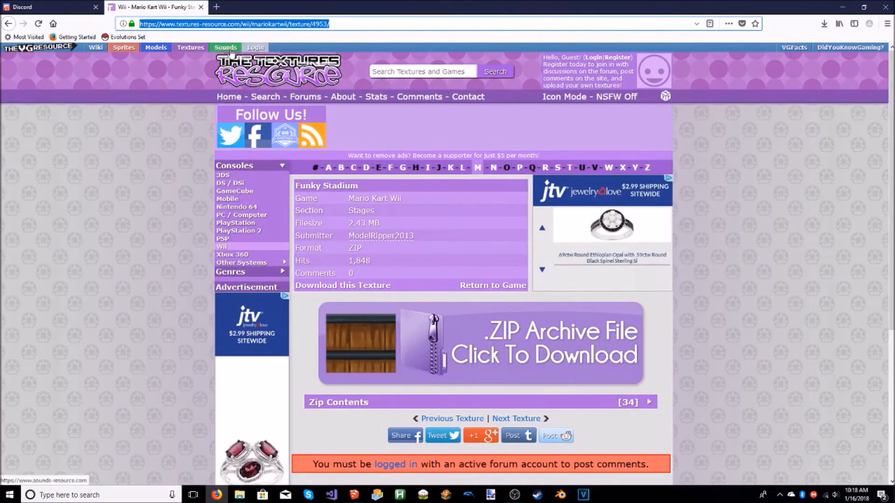
type("kcl flag")
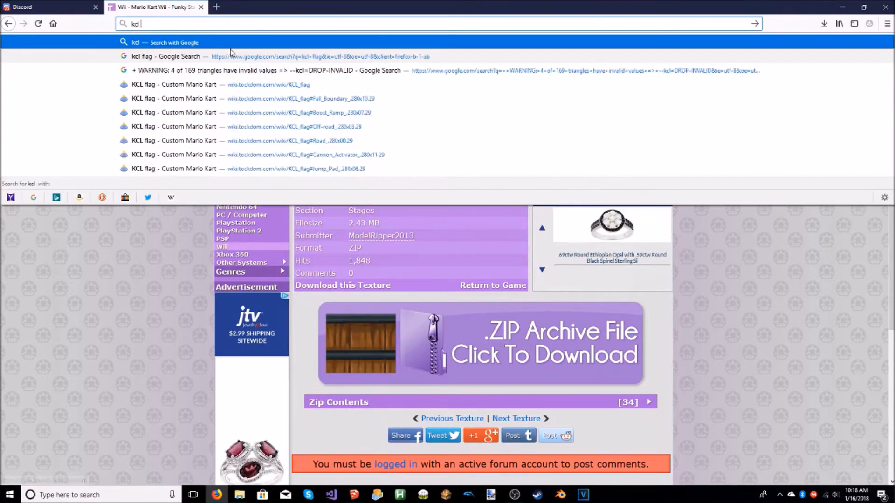
key("Return")
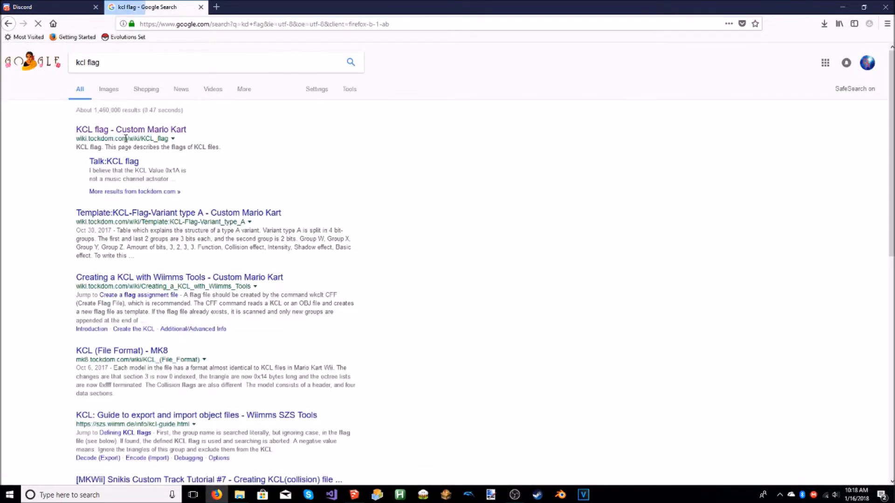
left_click_drag(76, 139, 140, 139)
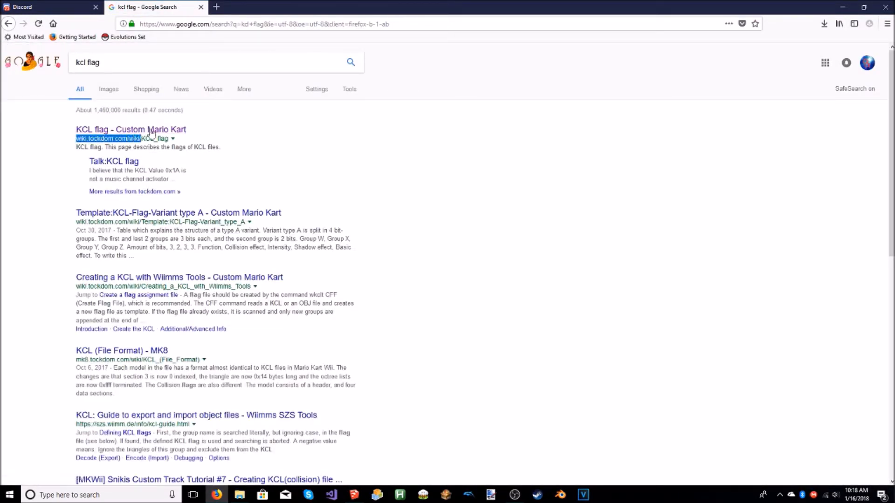
left_click(141, 131)
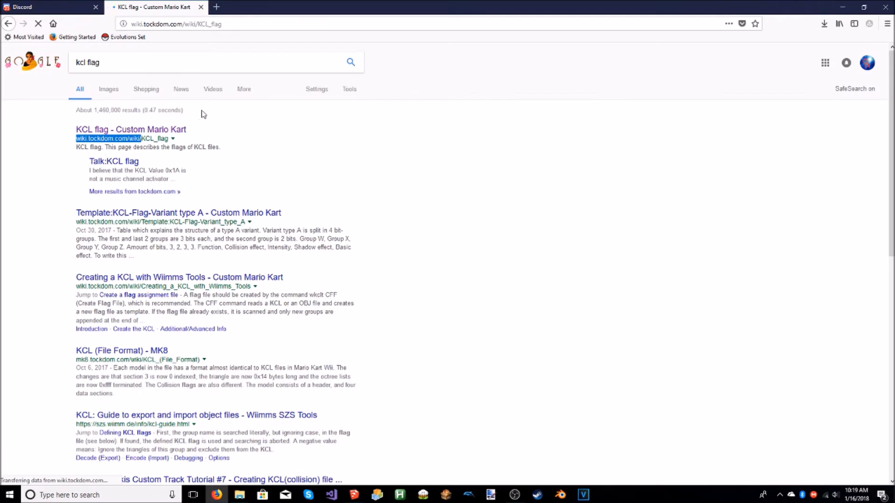
Examine the Collision Types (basic type) table on the KCL flag wiki page
scroll(219, 125, "down", 2)
scroll(219, 125, "down", 10)
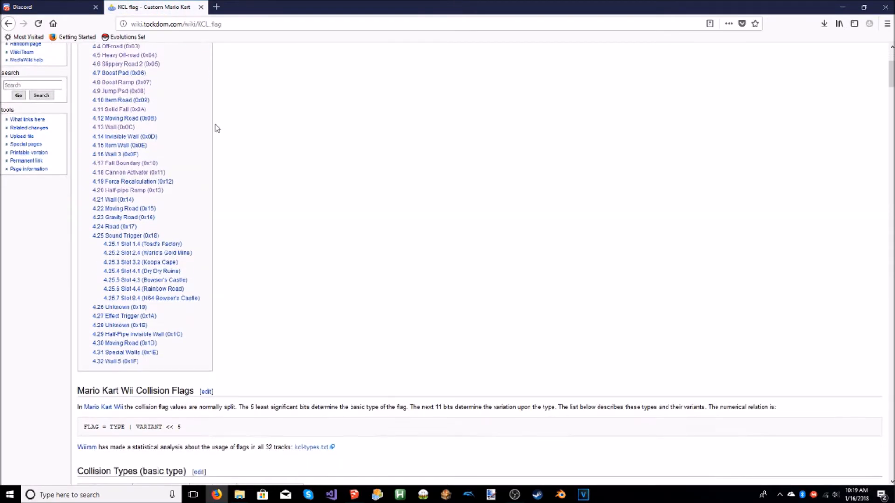
scroll(199, 222, "down", 2)
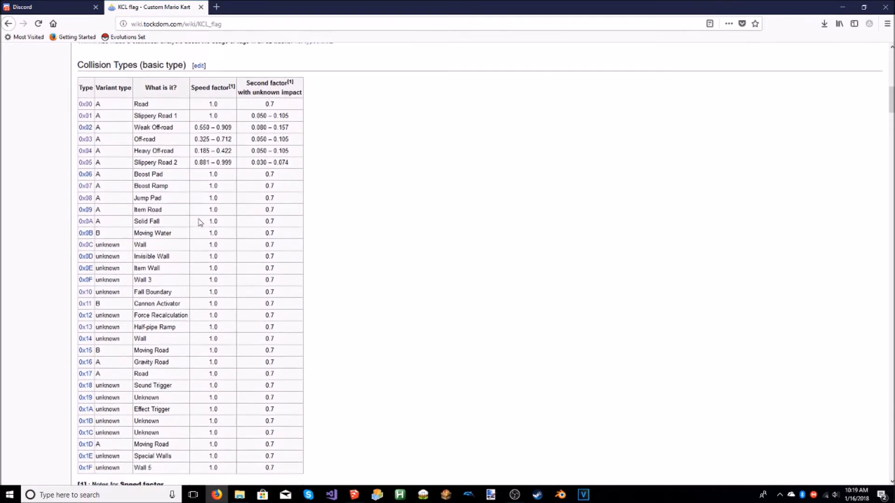
left_click_drag(73, 53, 183, 47)
left_click(337, 101)
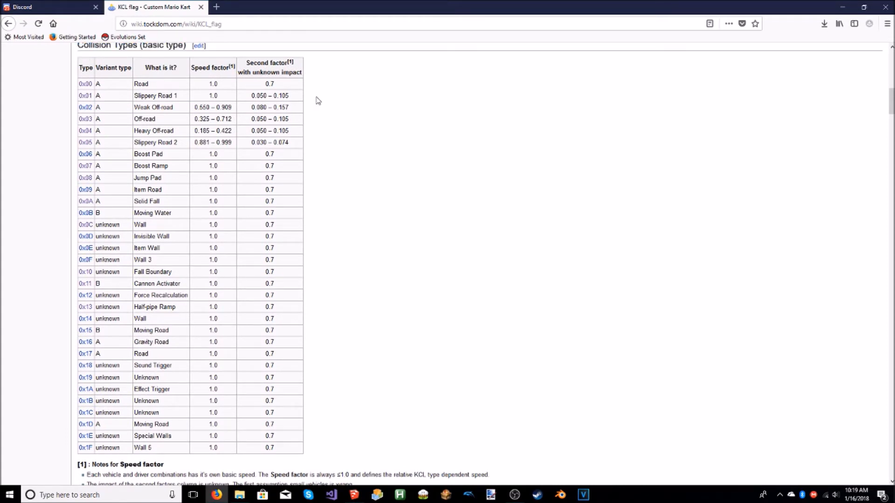
Switch back to SketchUp, start a new material with a bright green color and clear its default name
left_click(354, 495)
middle_click_drag(375, 236, 468, 217)
scroll(446, 236, "up", 3)
scroll(468, 218, "down", 2)
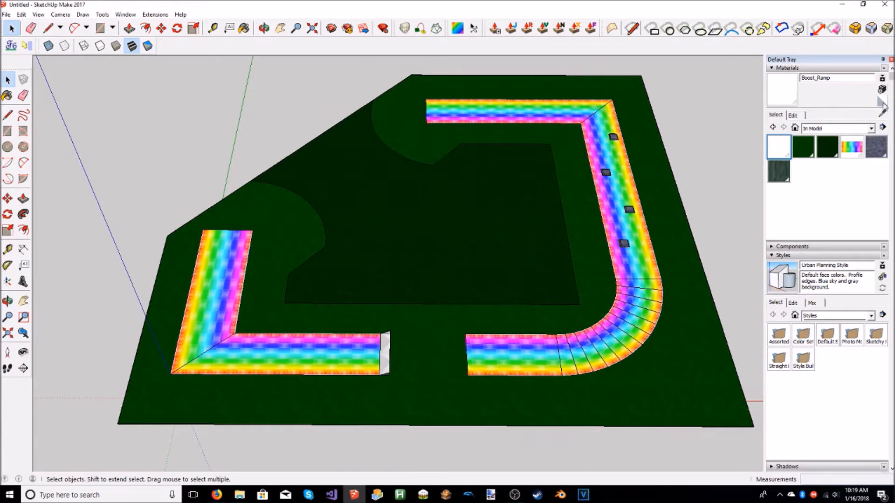
left_click(883, 99)
left_click(883, 90)
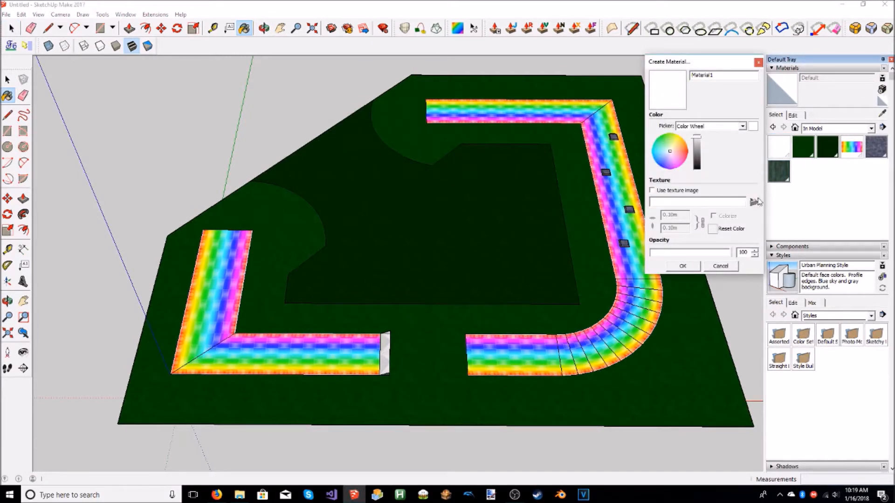
mouse_move(674, 154)
left_mouse_down()
mouse_move(656, 153)
mouse_move(680, 158)
mouse_move(661, 136)
left_mouse_up()
double_click(722, 75)
key("BackSpace")
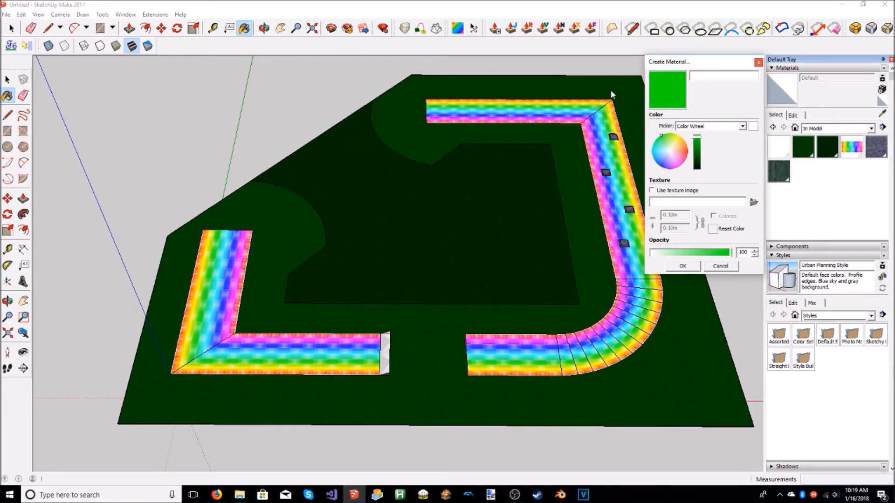
Look up the Road collision type in the wiki table and begin the green material's name with _00
left_click(217, 494)
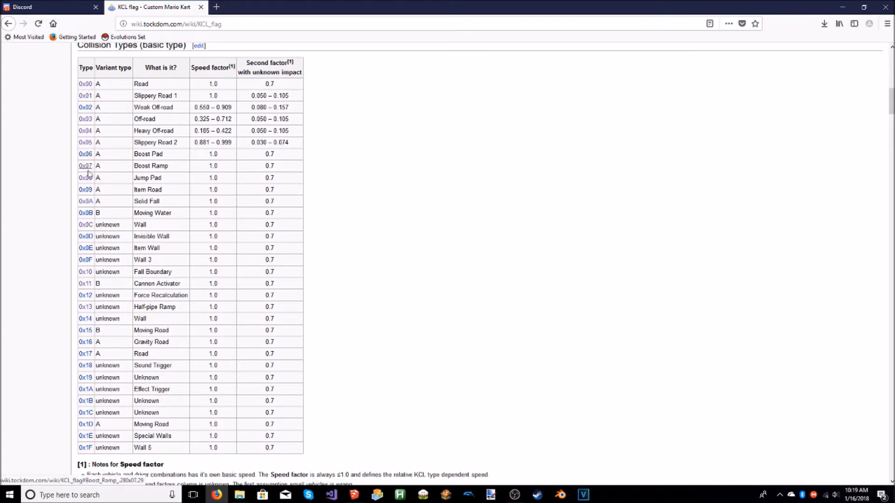
left_click(352, 497)
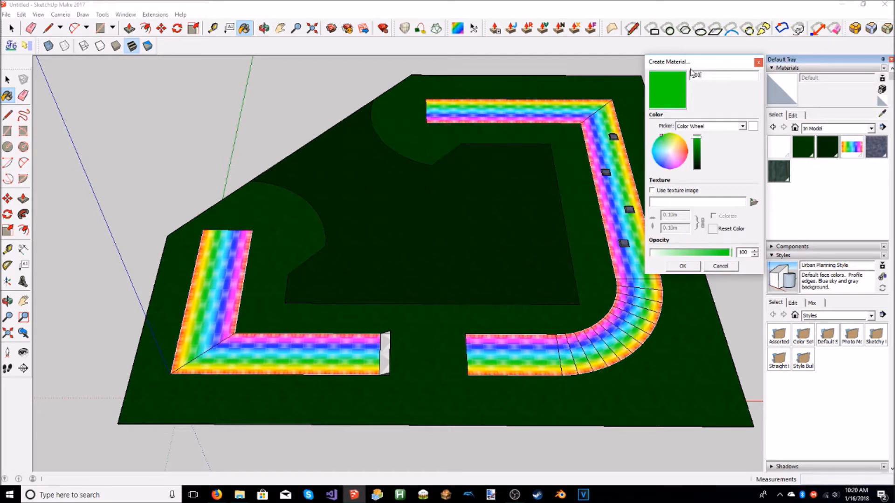
type("_")
key("BackSpace")
Open the Road (0x00) section of the wiki and examine its basic effect values, in particular the one for Smooth
left_click(217, 495)
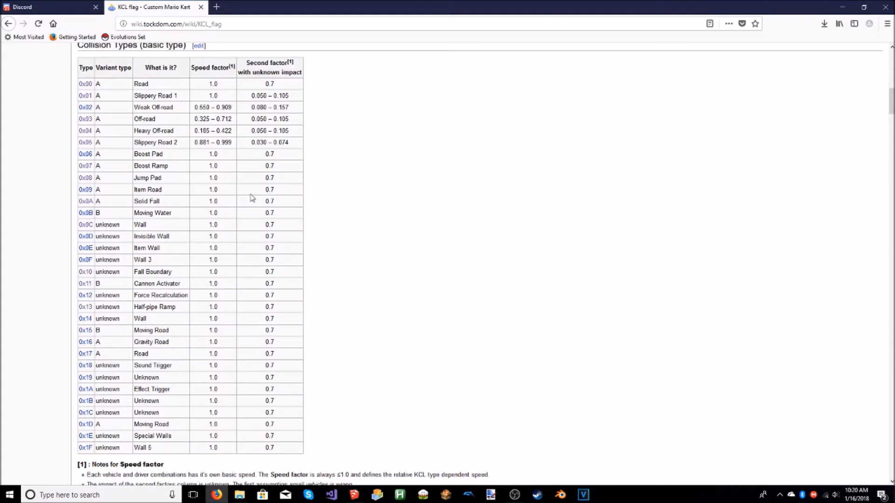
double_click(141, 84)
left_click(85, 84)
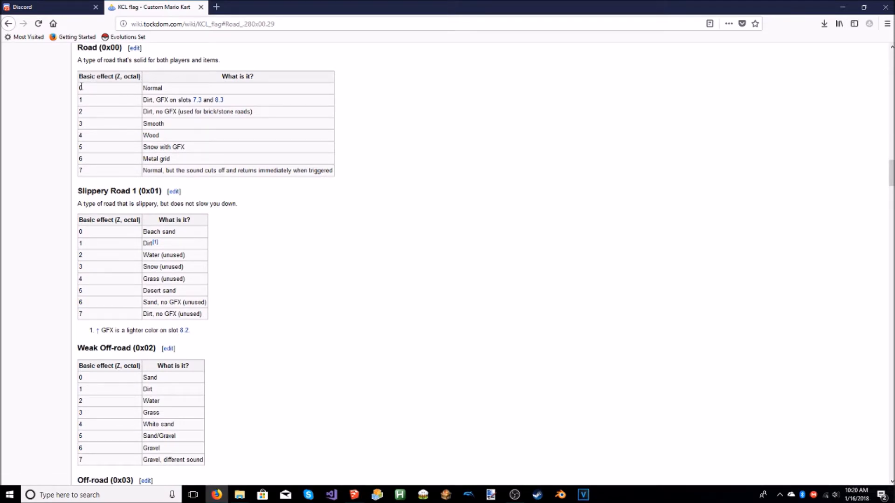
left_click_drag(138, 90, 166, 92)
left_click_drag(156, 100, 168, 99)
left_click_drag(279, 112, 140, 114)
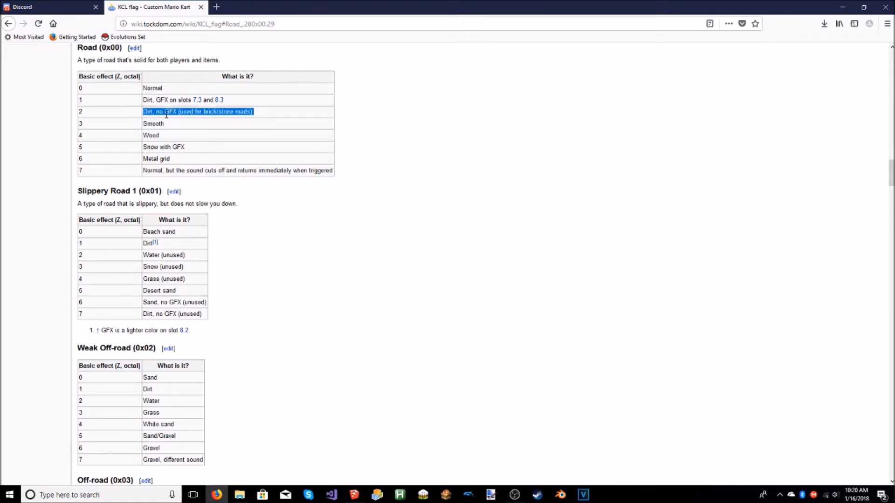
left_click_drag(167, 124, 135, 128)
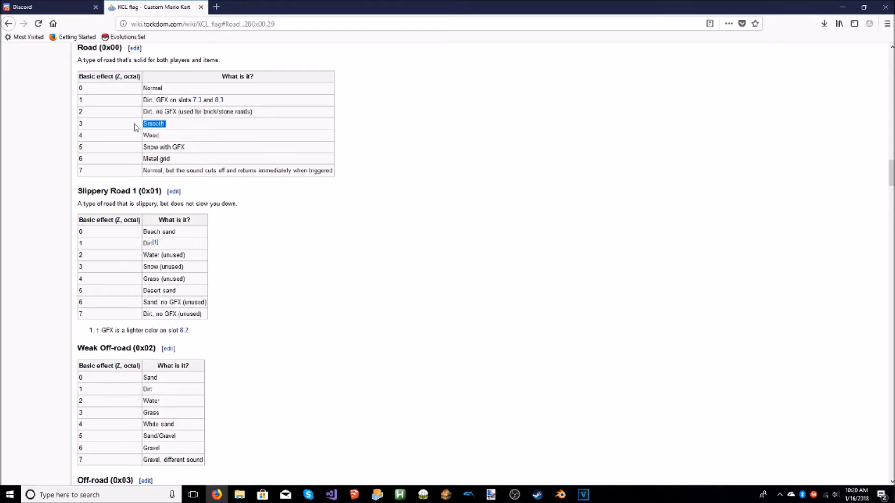
left_click(181, 130)
double_click(81, 124)
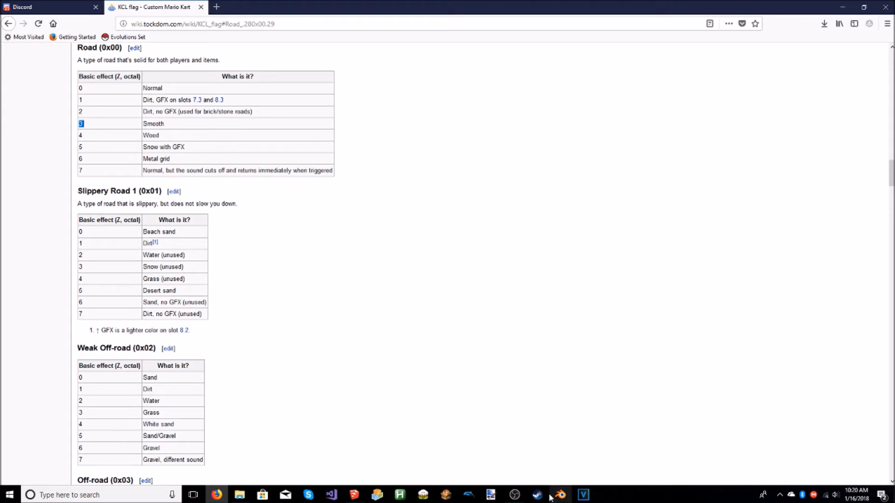
Create the green material as _00_003 in SketchUp and replace the rainbow paint on all matching road faces with it
left_click(515, 496)
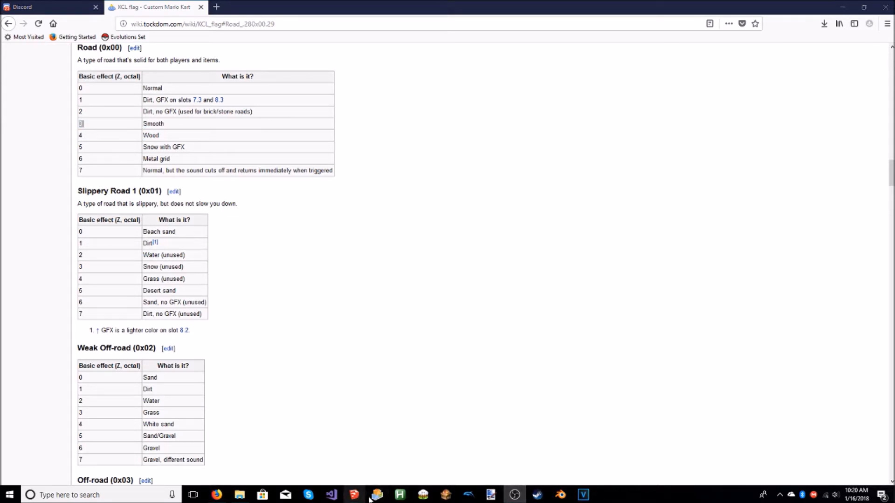
left_click(354, 495)
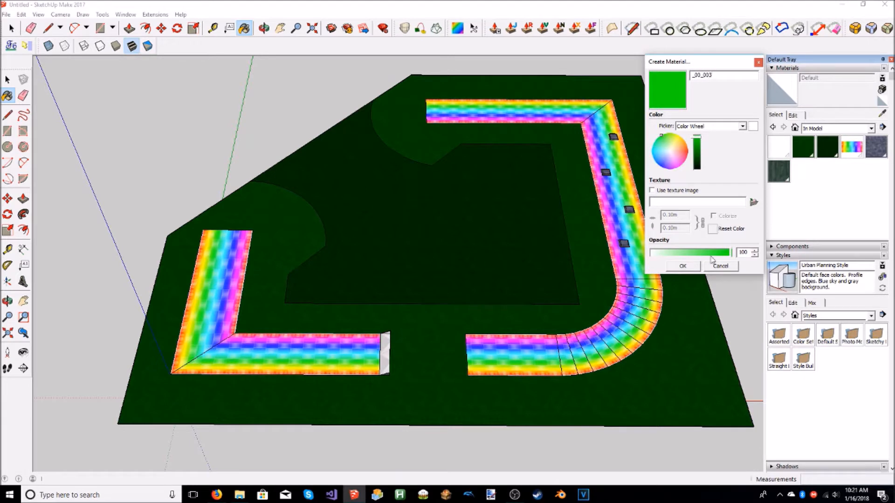
left_click(683, 266)
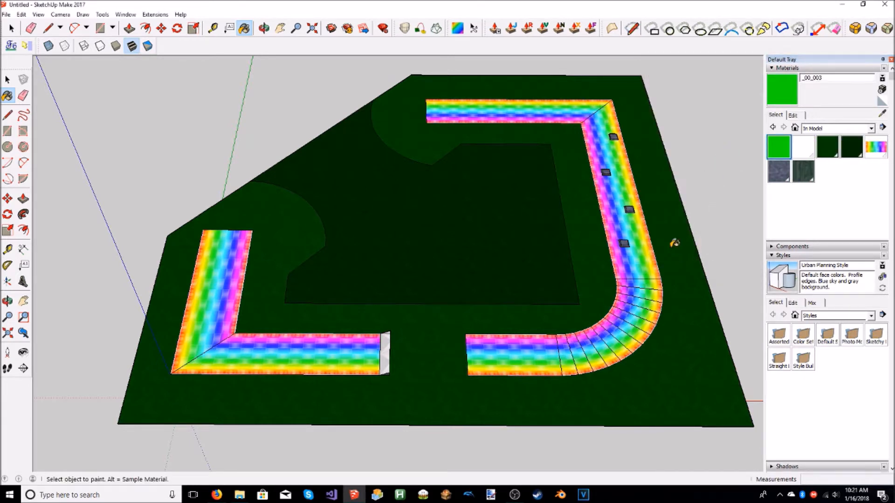
key("shift")
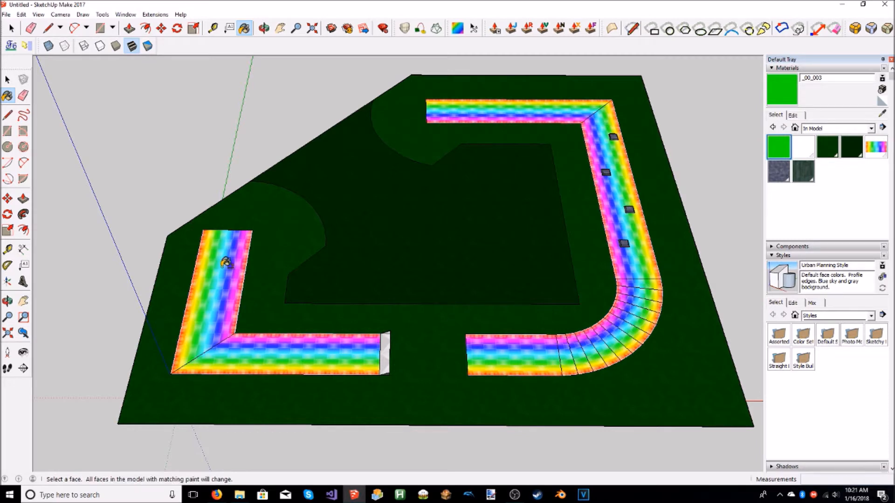
left_click(225, 263, "shift")
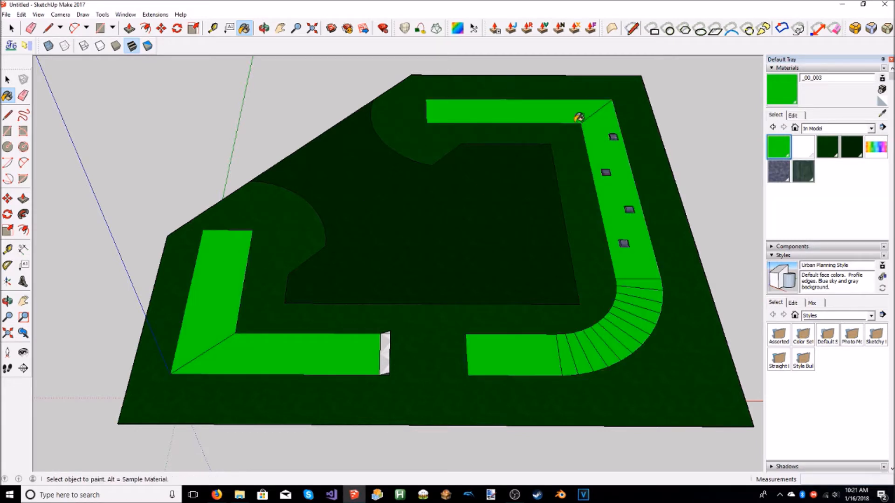
Start another new material with a yellow color and clear its default name
mouse_move(303, 310)
middle_mouse_down()
mouse_move(420, 270)
mouse_move(530, 259)
middle_mouse_up()
scroll(530, 258, "up", 2)
scroll(530, 259, "down", 1)
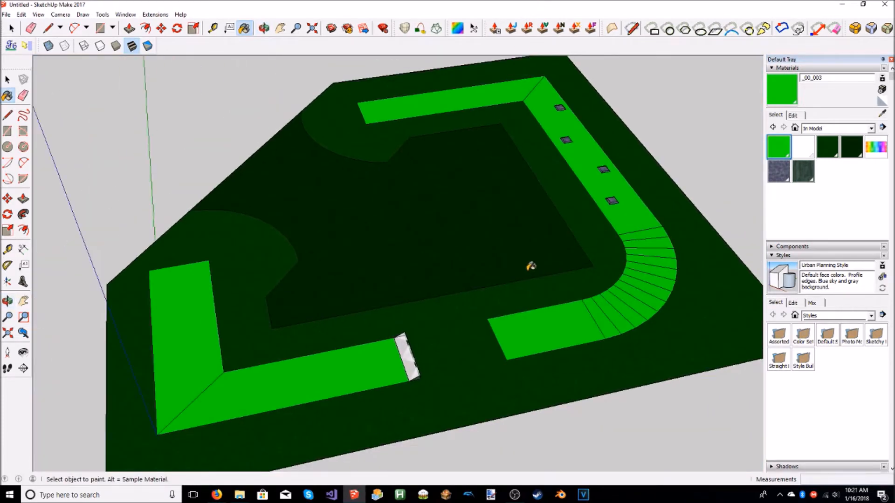
left_click(881, 101)
left_click(883, 90)
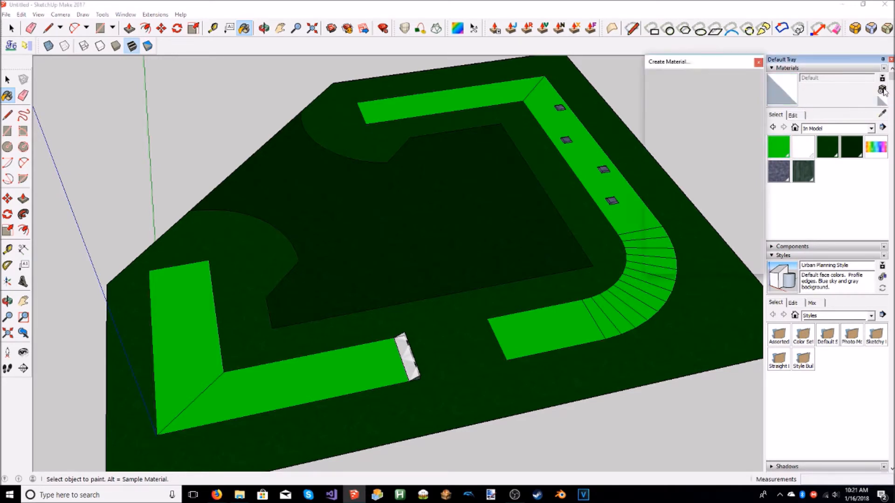
left_click(671, 154)
left_click(679, 136)
left_click_drag(734, 75, 656, 88)
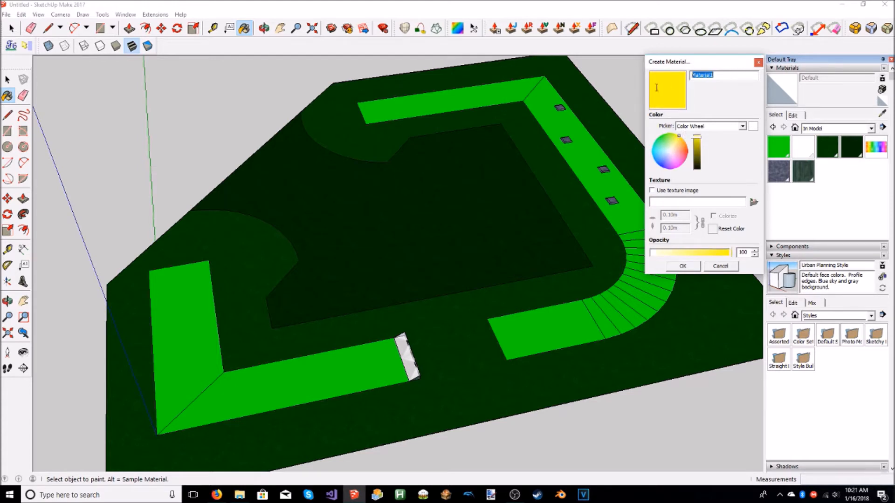
key("BackSpace")
Look up the Off-road collision type in the wiki table and begin the yellow material's name with _03_
left_click(217, 495)
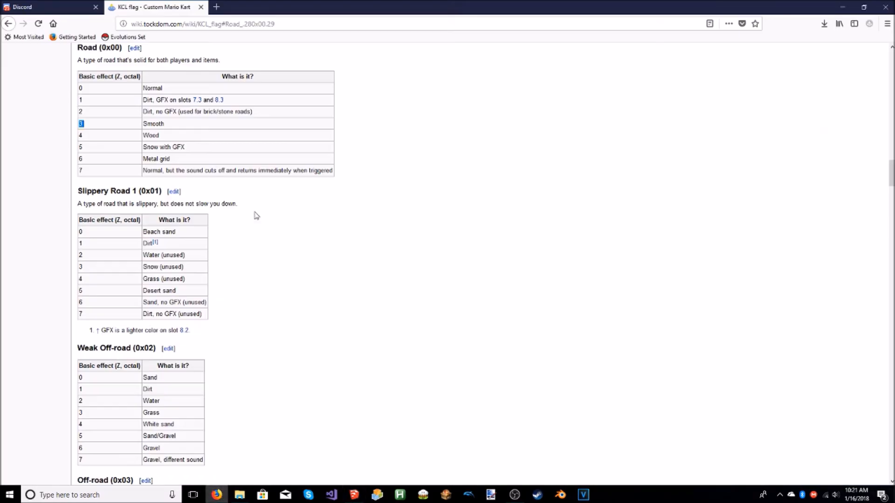
scroll(354, 216, "up", 20)
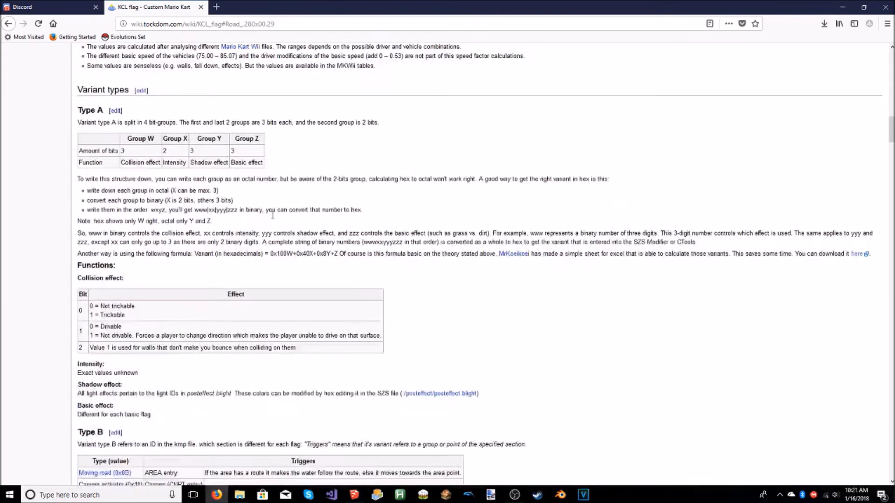
scroll(272, 218, "up", 3)
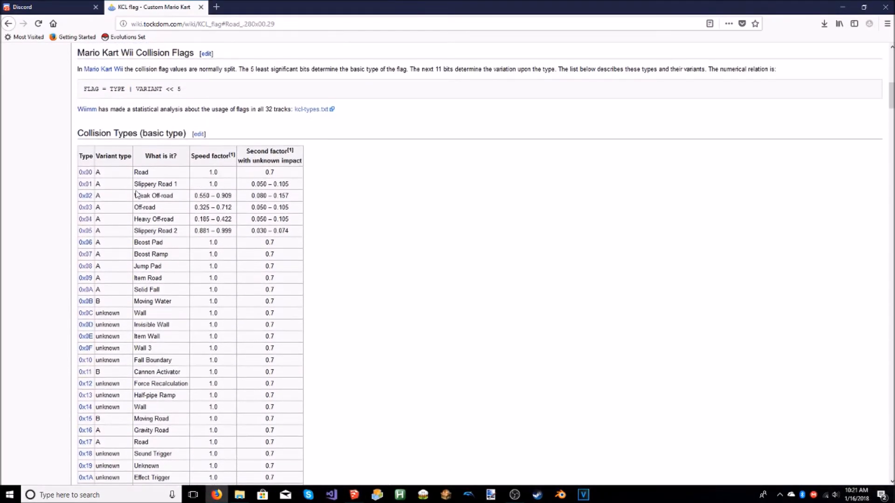
left_click(843, 7)
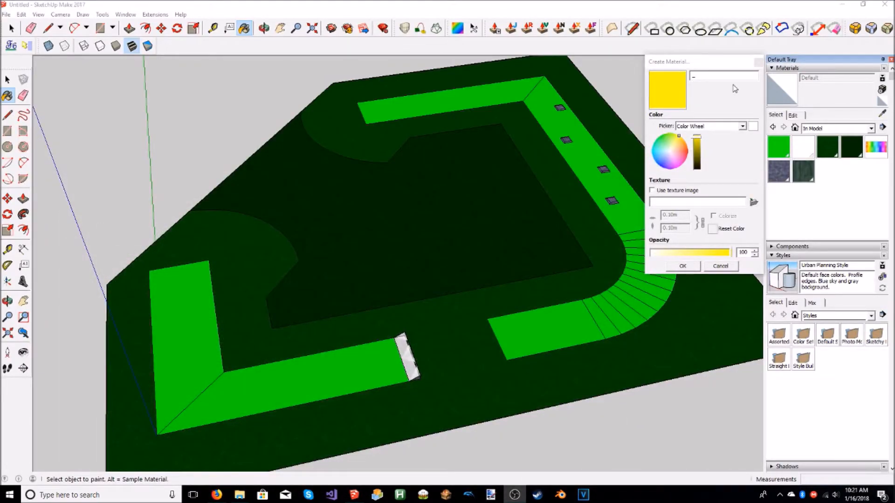
left_click(734, 77)
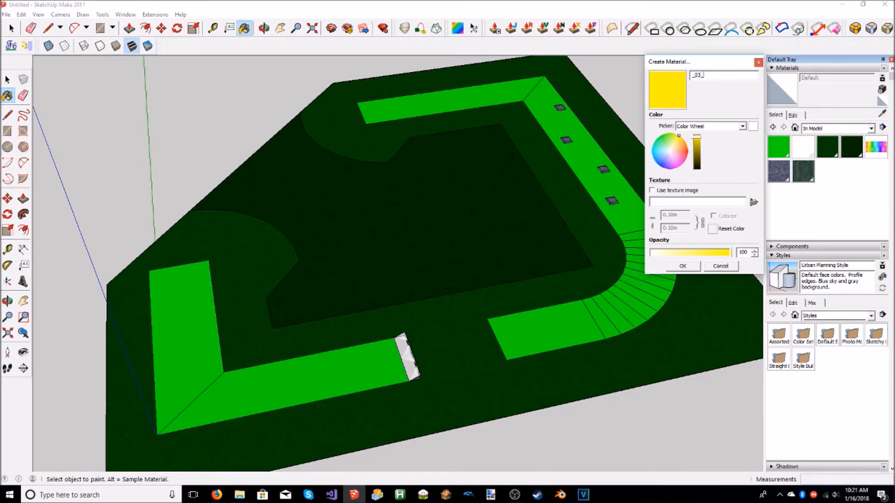
Look up the Grass basic effect in the wiki's Off-road (0x03) section and complete the yellow material's name as _03_004
left_click(217, 495)
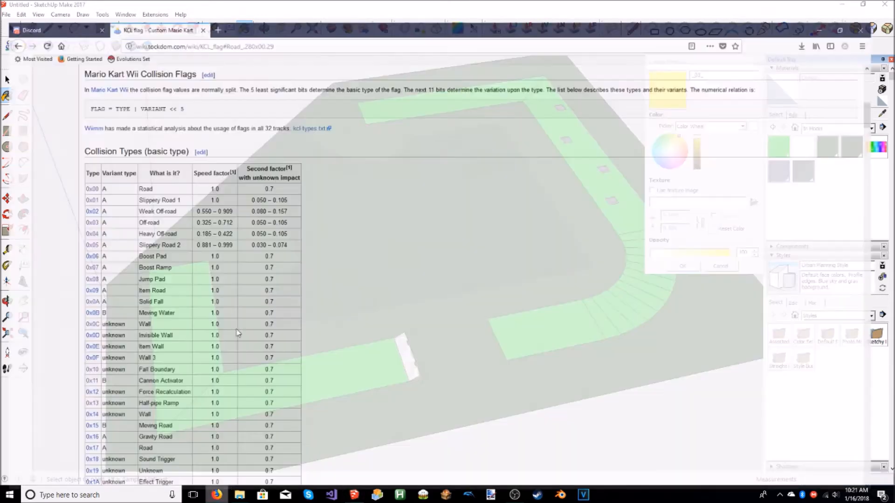
left_click(85, 208)
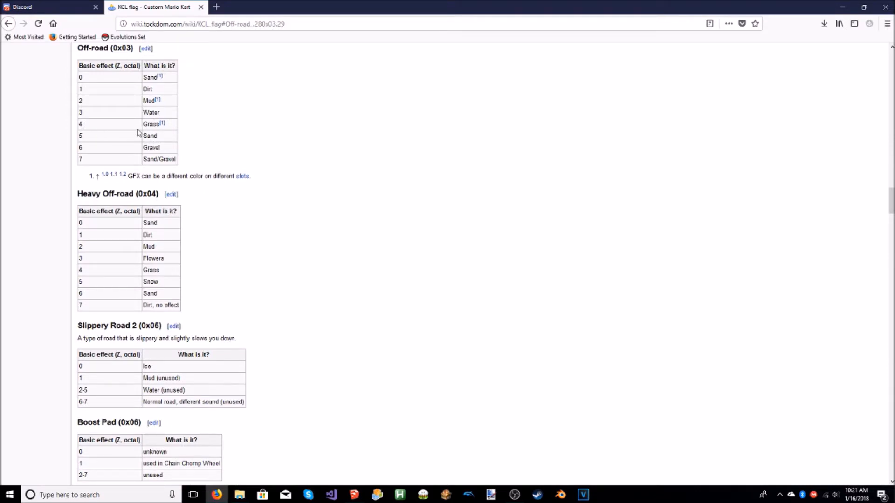
left_click(354, 495)
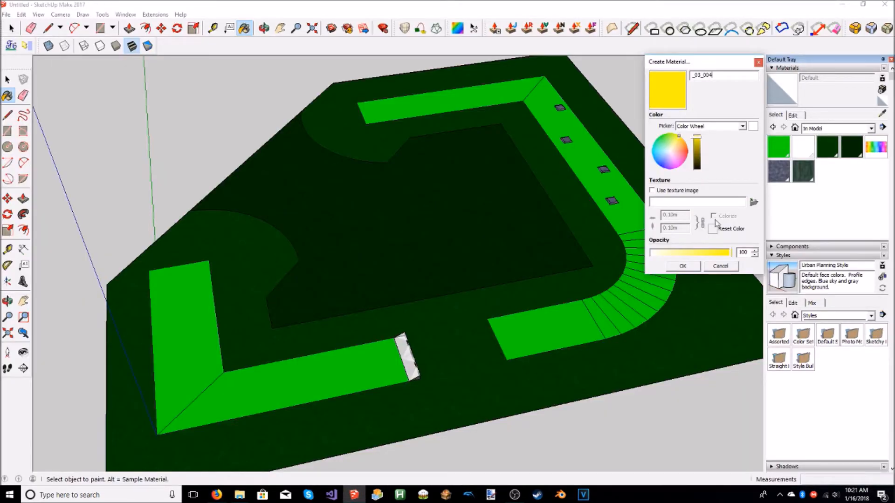
Create the yellow material _03_004 and replace the dark green paint on the ground surrounding the road with it
left_click(683, 266)
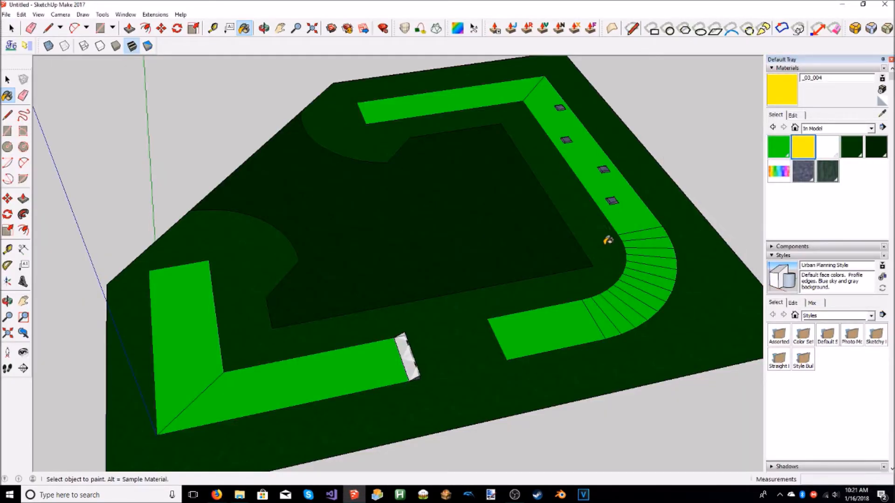
left_click(595, 209)
mouse_move(522, 291)
middle_mouse_down()
mouse_move(596, 146)
mouse_move(348, 236)
mouse_move(352, 225)
middle_mouse_up()
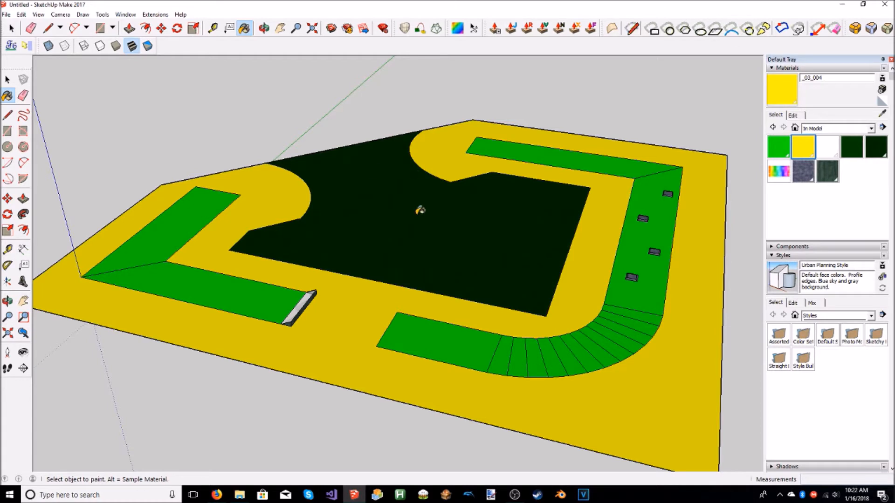
Start another new material with a dark yellow color and clear its default name
left_click(882, 89)
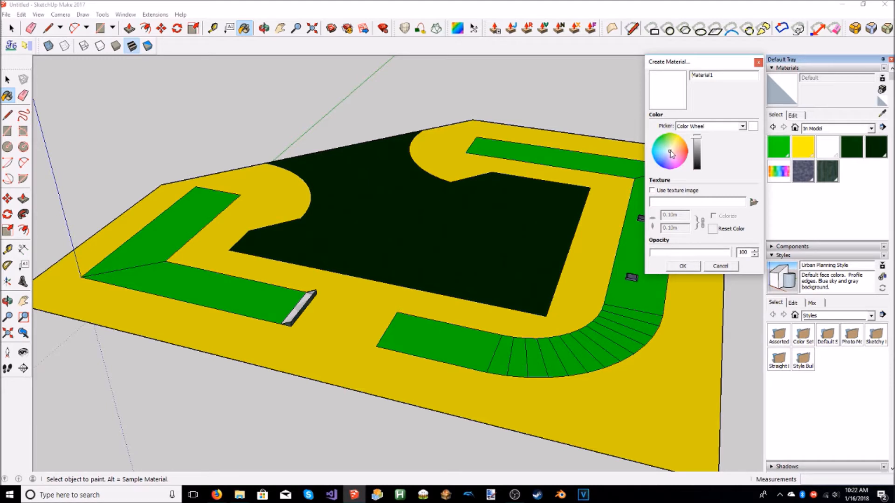
left_click_drag(671, 154, 679, 136)
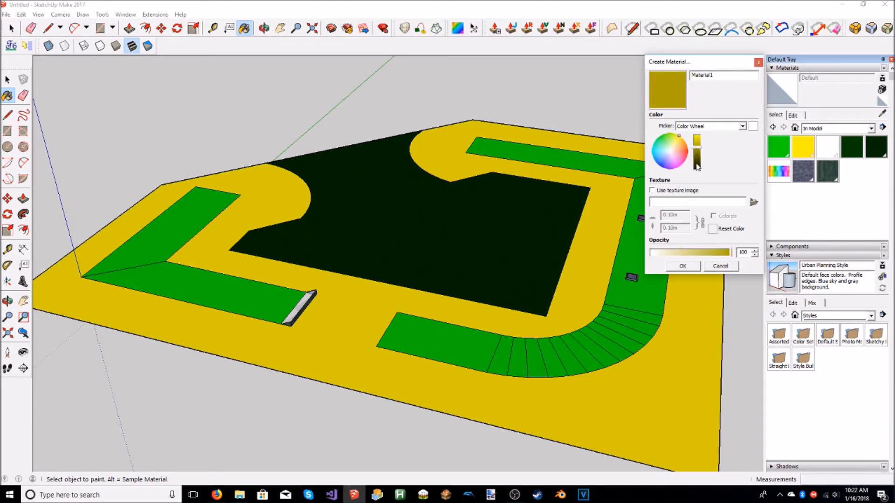
double_click(742, 79)
key("BackSpace")
Look up the Solid Fall collision type in the wiki table and begin the dark yellow material's name with _0A
left_click(216, 495)
scroll(253, 150, "up", 10)
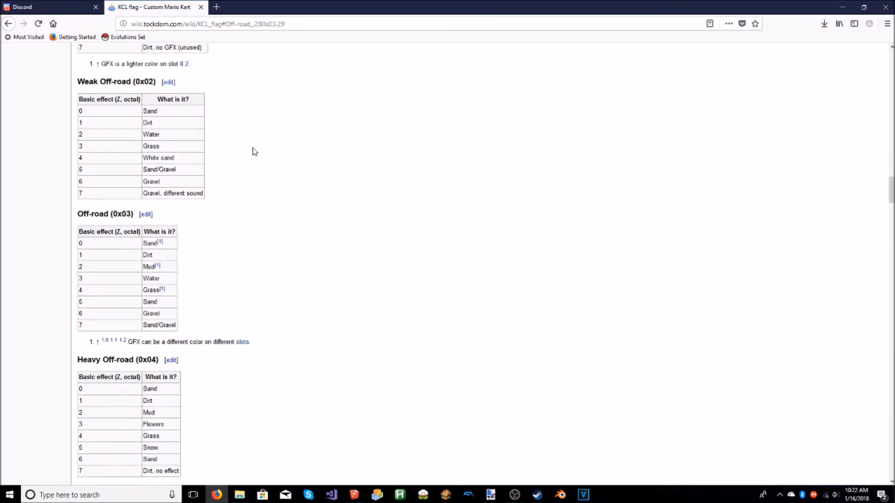
scroll(261, 153, "up", 15)
scroll(280, 156, "down", 2)
scroll(280, 157, "down", 2)
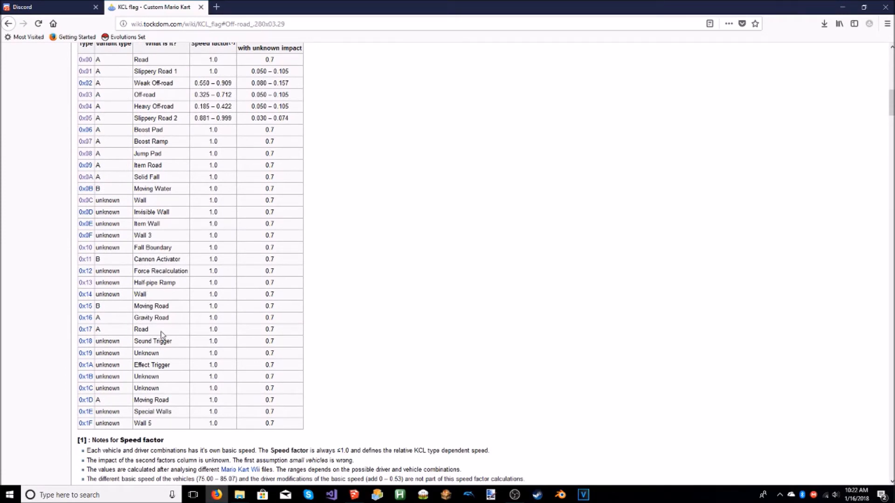
left_click_drag(159, 178, 138, 177)
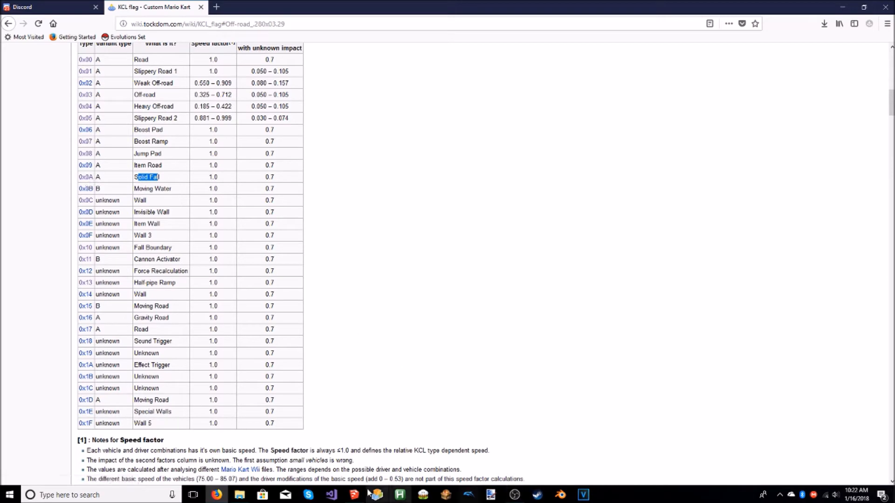
left_click(354, 495)
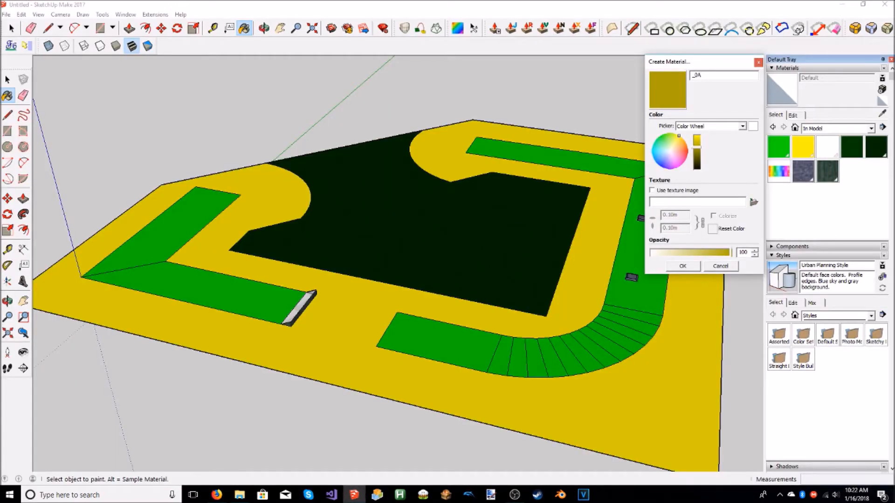
Look up the basic effects in the wiki's Solid Fall (0x0A) section and complete the dark yellow material's name as _0A_000
left_click(217, 495)
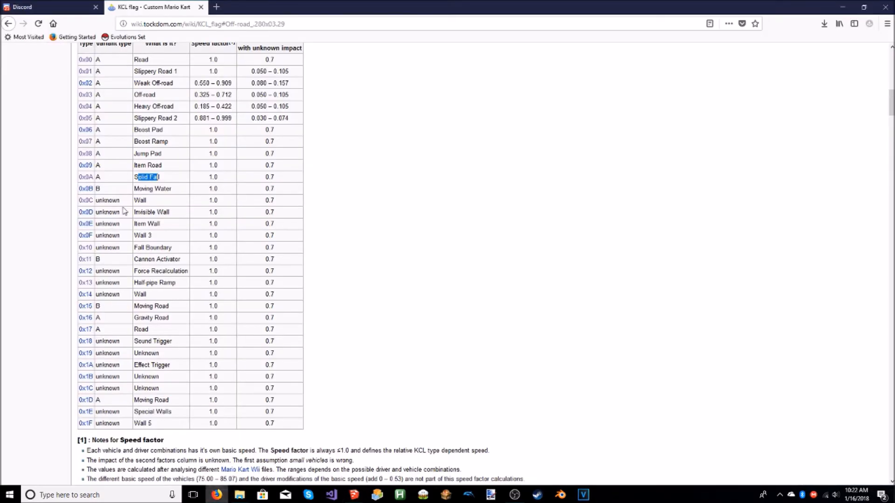
left_click(91, 177)
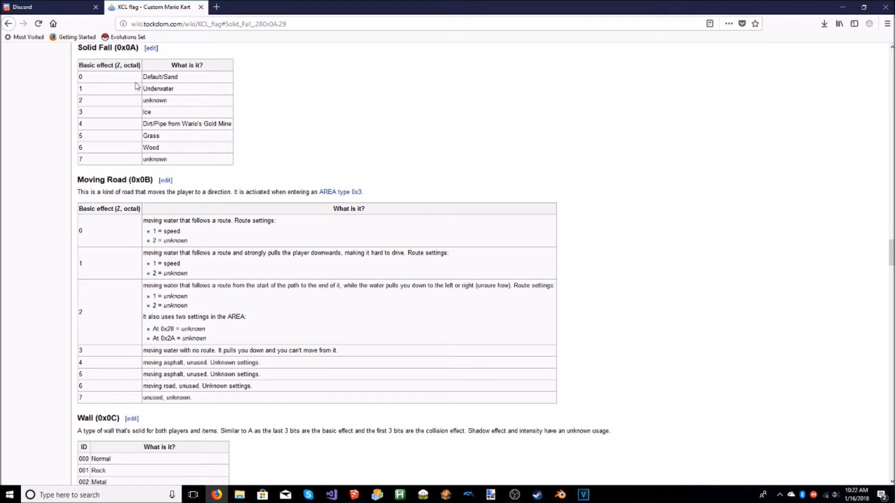
left_click_drag(167, 140, 138, 139)
left_click(75, 138)
double_click(156, 138)
left_click(205, 142)
left_click(841, 4)
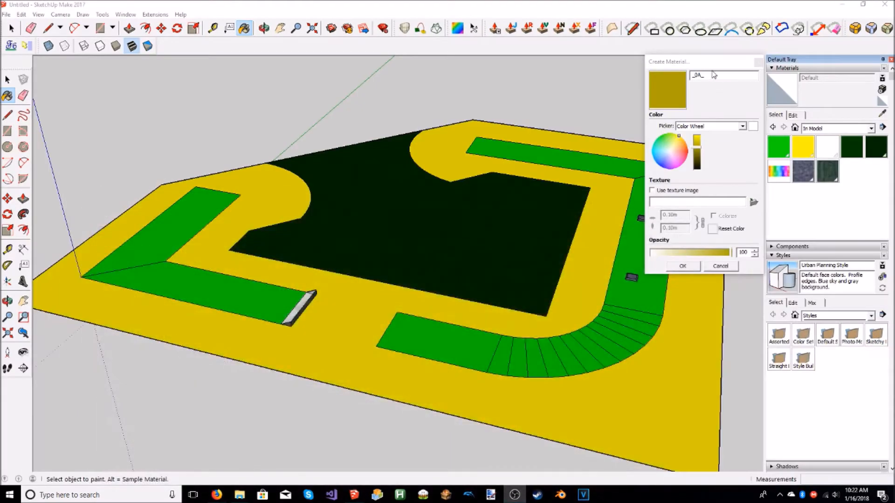
left_click(712, 75)
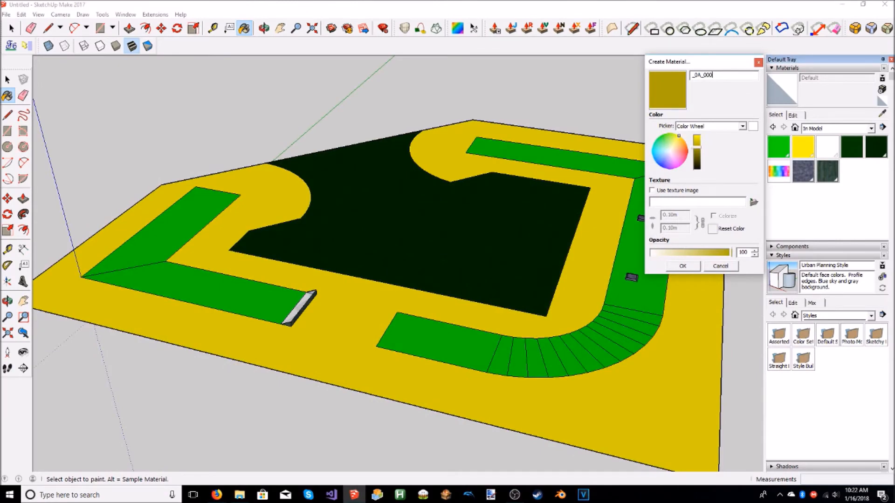
Create the dark yellow _0A_000 material and paint the large inner area enclosed by the track with it
left_click(693, 266)
left_click(462, 225)
mouse_move(429, 191)
middle_mouse_down()
mouse_move(709, 103)
mouse_move(535, 179)
mouse_move(295, 250)
middle_mouse_up()
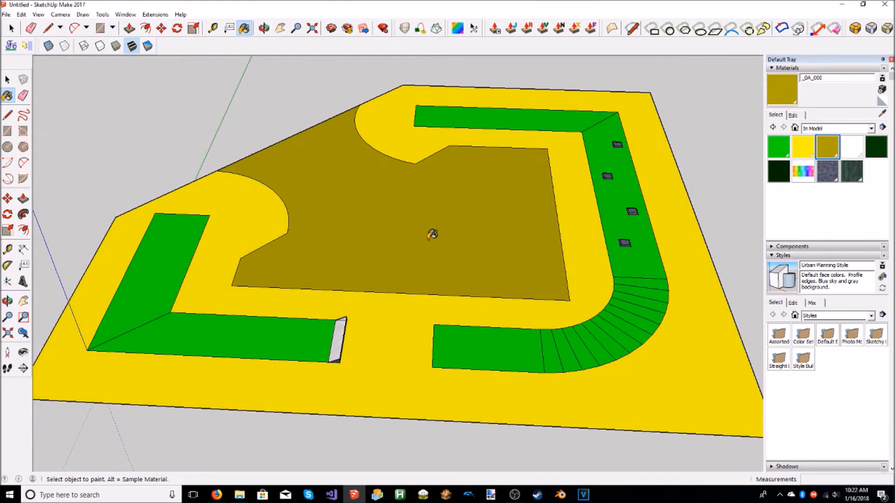
Paint the top faces of the four small blocks on the road with the green _00_003 material
mouse_move(314, 259)
middle_mouse_down()
mouse_move(581, 256)
mouse_move(702, 237)
mouse_move(588, 252)
mouse_move(625, 208)
middle_mouse_up()
scroll(463, 263, "up", 5)
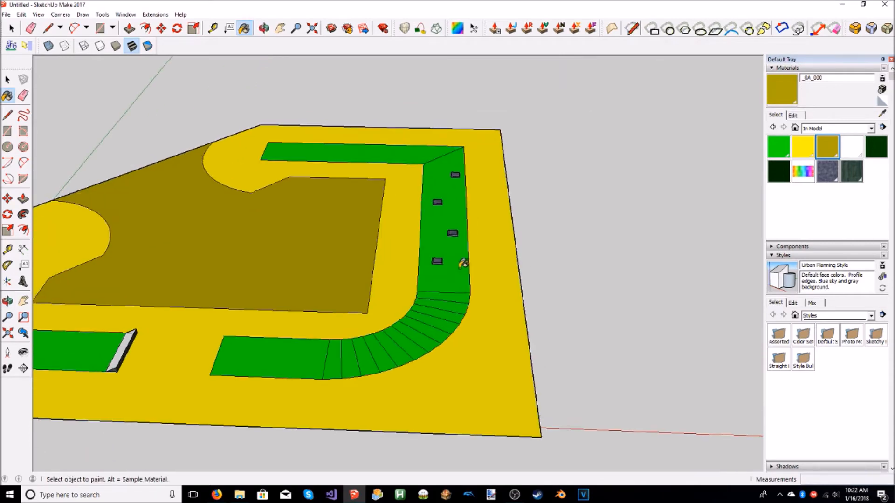
scroll(464, 263, "up", 6)
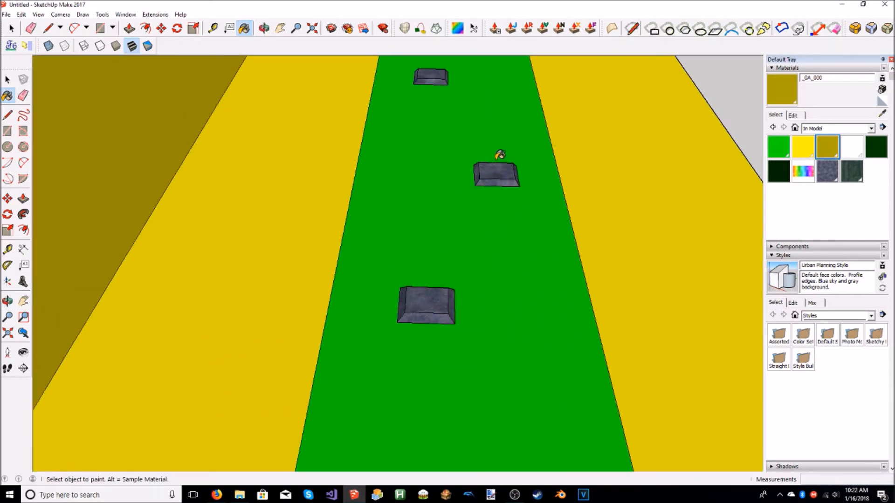
mouse_move(440, 70)
middle_mouse_down()
mouse_move(483, 280)
mouse_move(475, 123)
middle_mouse_up()
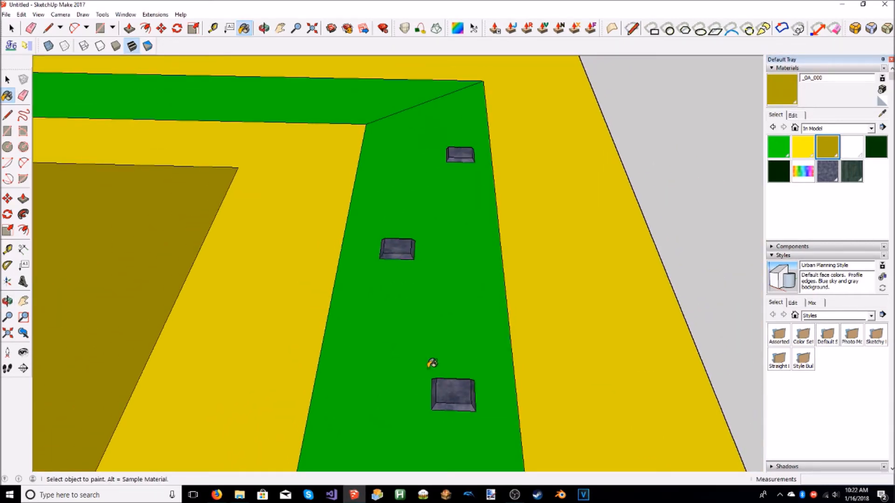
scroll(473, 205, "down", 3)
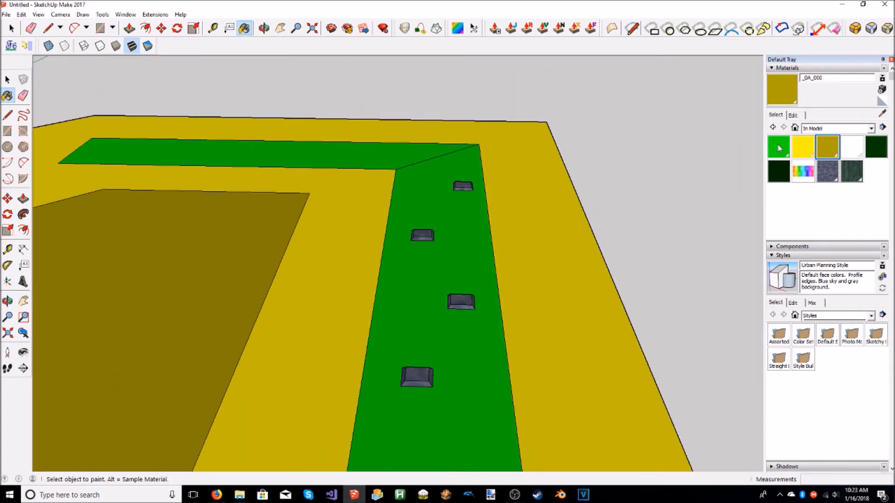
left_click(779, 148)
left_click(460, 300)
left_click(416, 374)
left_click(422, 234)
left_click(463, 185)
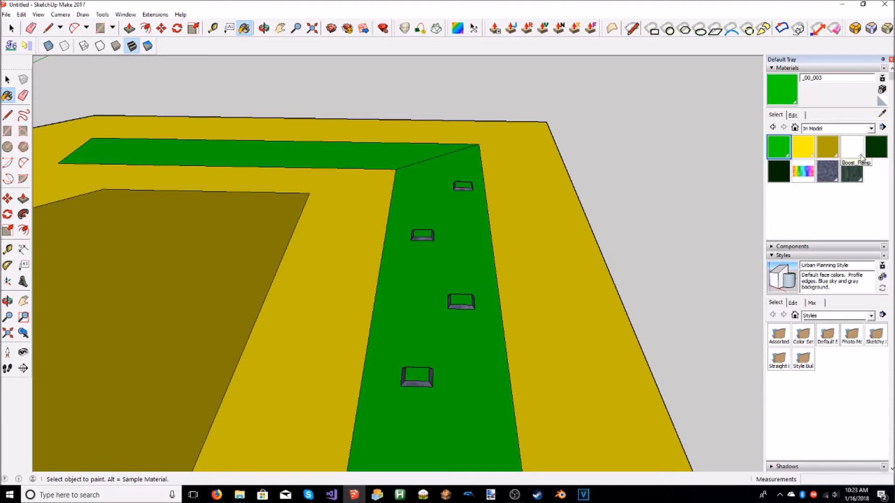
Create a new darker green material named _00_103
left_click(881, 100)
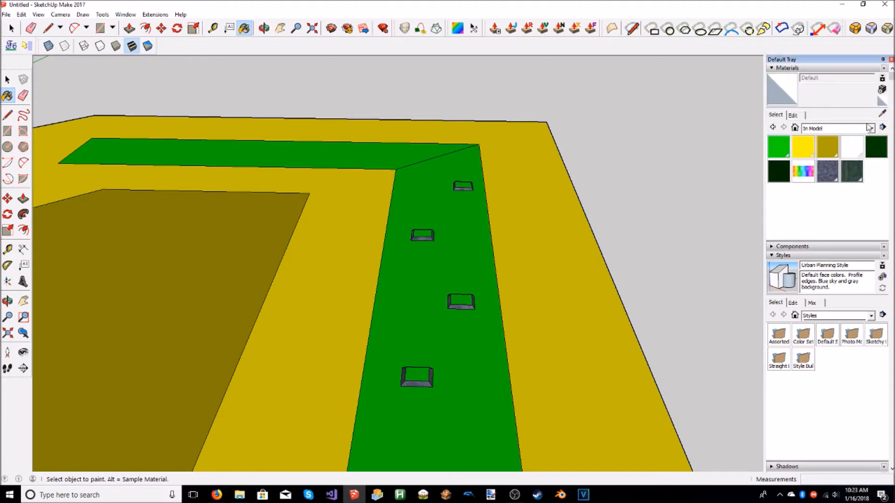
left_click(882, 90)
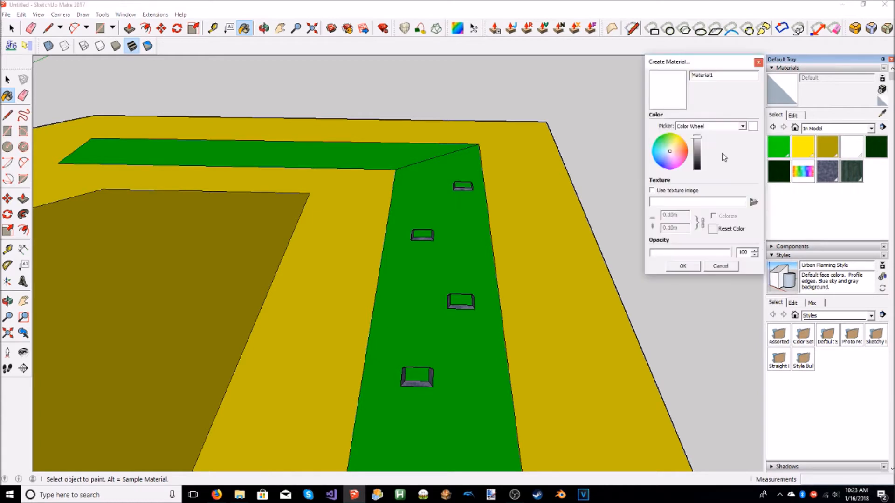
left_click_drag(664, 154, 647, 127)
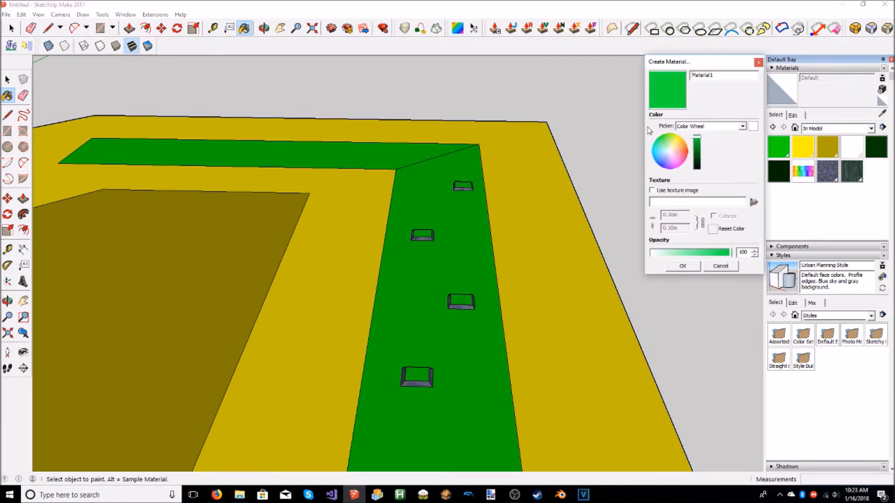
left_click(697, 150)
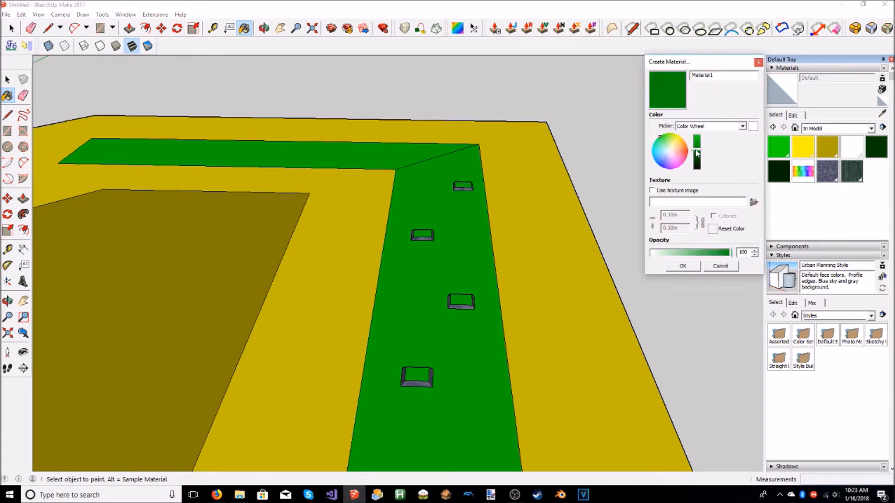
double_click(743, 73)
key("BackSpace")
left_click(682, 266)
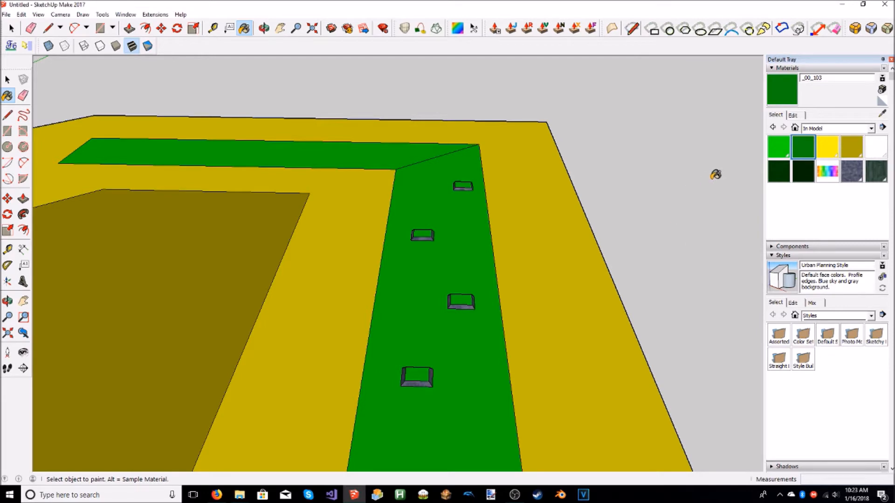
Replace the stone texture on the sides of the small road blocks with the _00_103 material
scroll(410, 394, "up", 2)
middle_click_drag(427, 367, 268, 208)
mouse_move(536, 210)
middle_mouse_down()
mouse_move(488, 246)
mouse_move(529, 262)
mouse_move(454, 271)
mouse_move(519, 250)
middle_mouse_up()
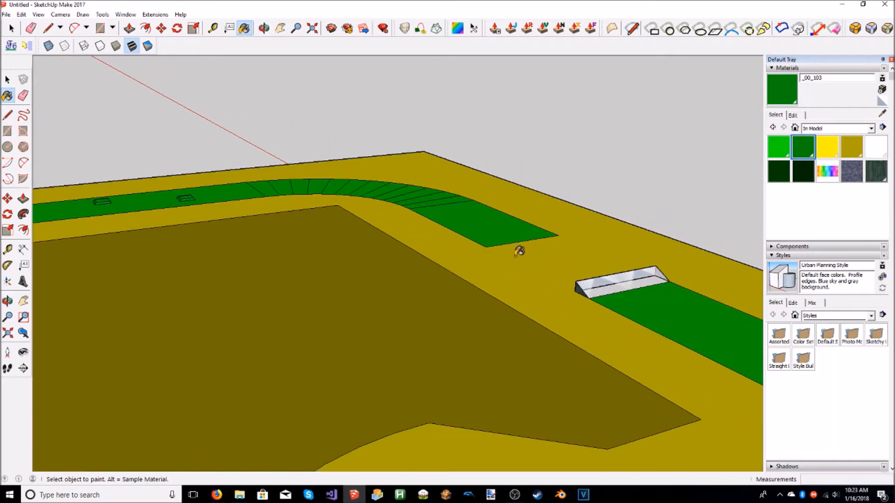
Start another new material for the ramp's walls with an orange-red color and clear its default name
middle_click_drag(590, 254, 289, 272)
scroll(290, 272, "up", 5)
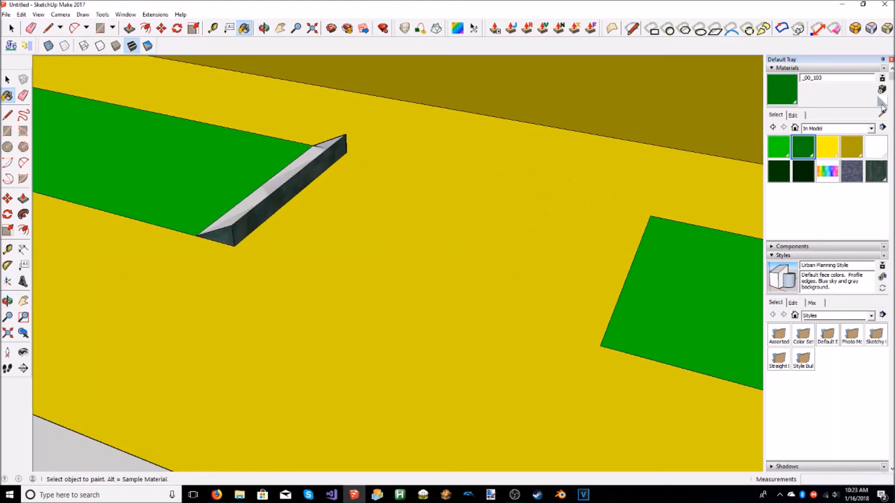
left_click(881, 100)
left_click(883, 89)
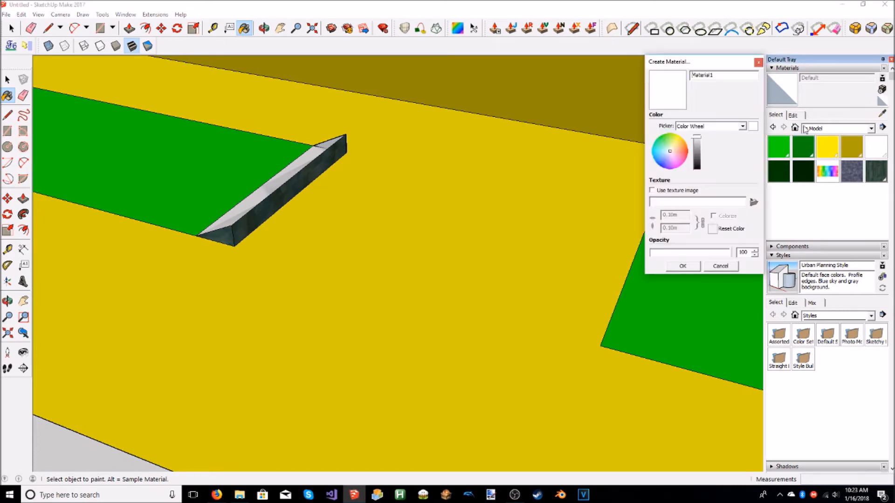
left_click(687, 150)
left_click_drag(729, 74, 660, 79)
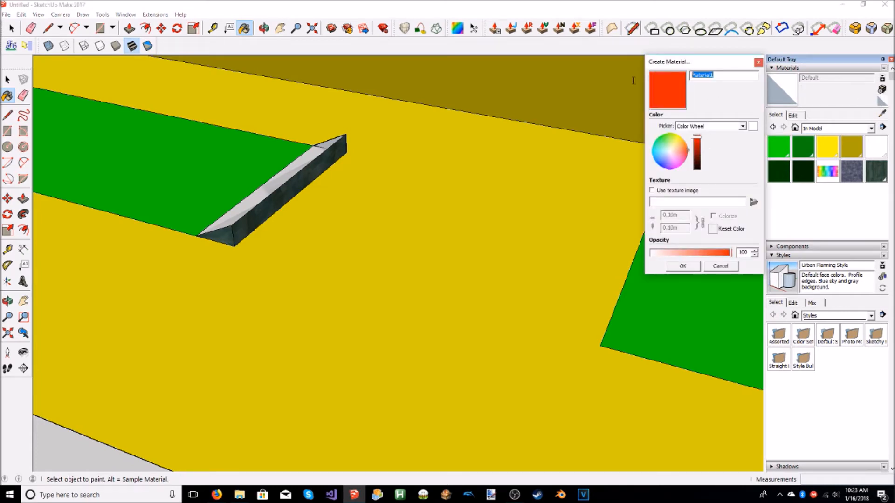
key("BackSpace")
Look up the Wall collision type in the wiki table and create the orange-red material as _0C_000
left_click(216, 495)
scroll(272, 185, "up", 8)
scroll(273, 185, "up", 20)
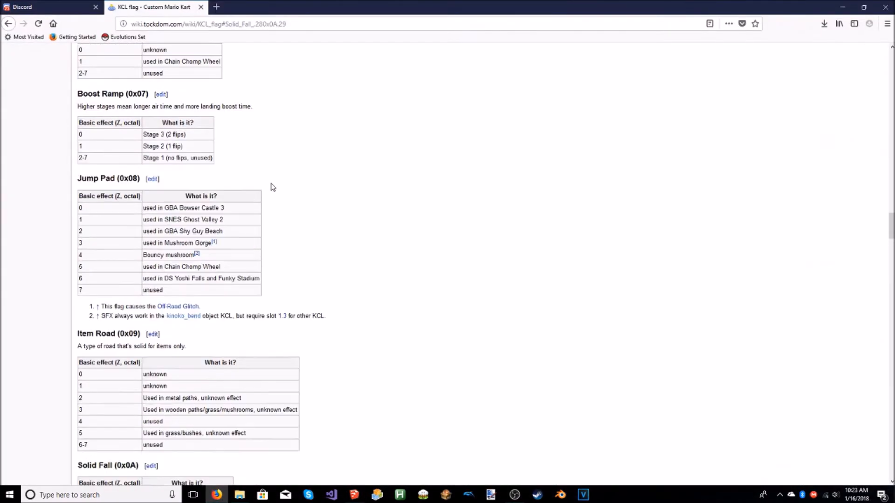
scroll(296, 216, "up", 7)
scroll(196, 248, "down", 3)
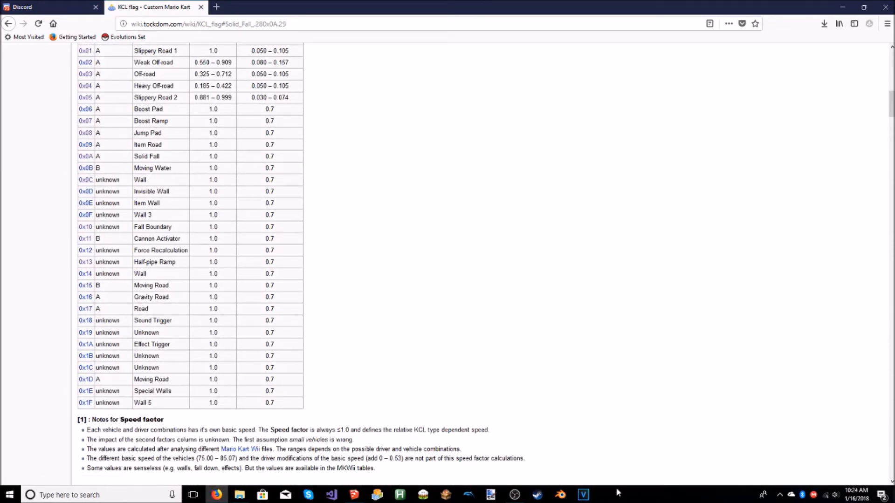
left_click(354, 495)
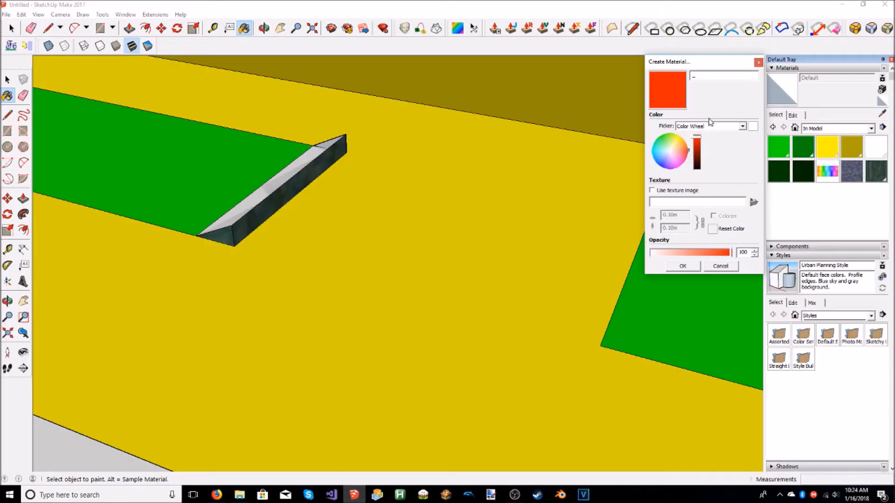
type("0")
left_click(683, 267)
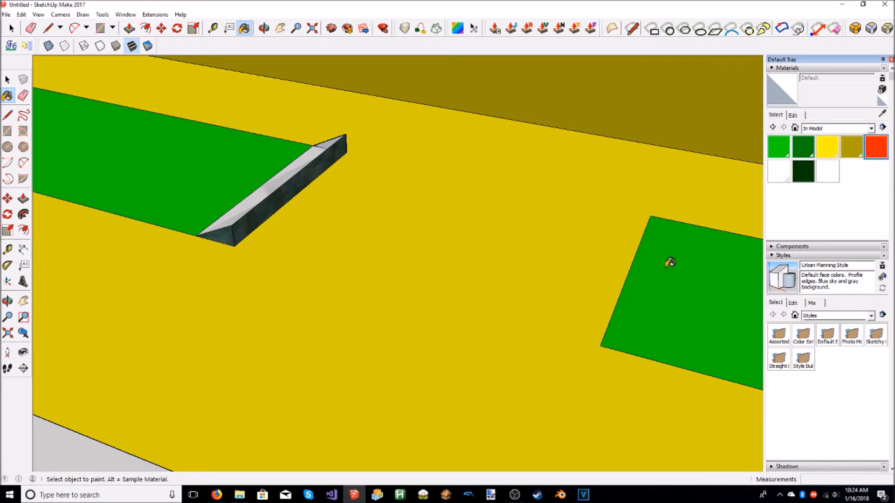
Replace the dark textured paint on the ramp's vertical wall faces with the _0C_000 material
scroll(224, 225, "up", 2)
left_click(225, 231, "shift")
mouse_move(301, 232)
middle_mouse_down()
mouse_move(148, 160)
mouse_move(260, 130)
mouse_move(473, 182)
mouse_move(371, 189)
mouse_move(489, 190)
mouse_move(524, 166)
middle_mouse_up()
scroll(490, 174, "down", 5)
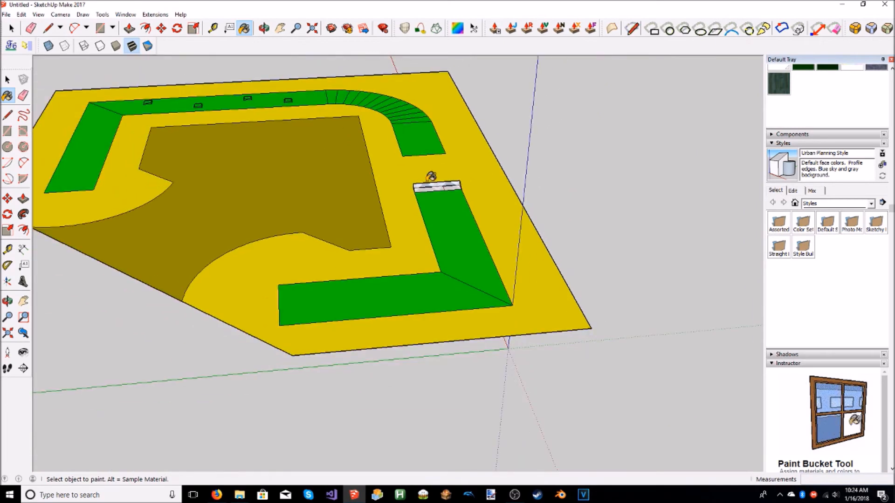
Reset the active paint to the default material and start creating a new material for the ramp surface
scroll(432, 177, "up", 5)
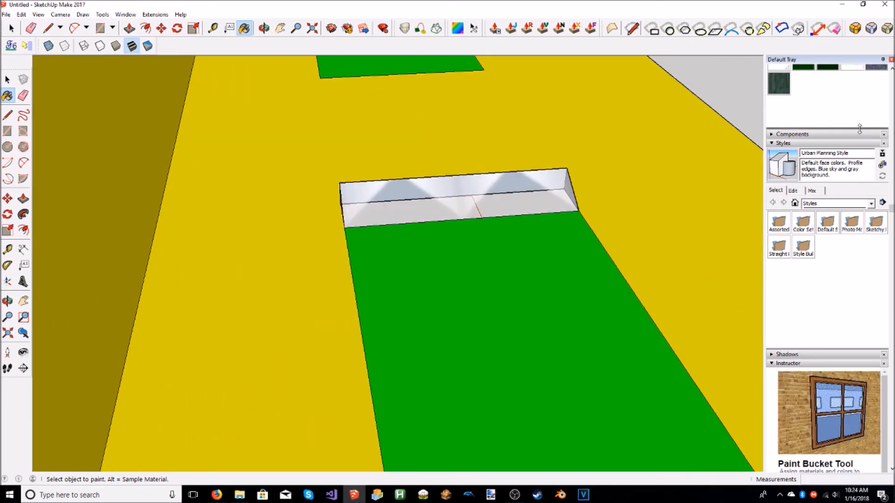
scroll(844, 123, "up", 3)
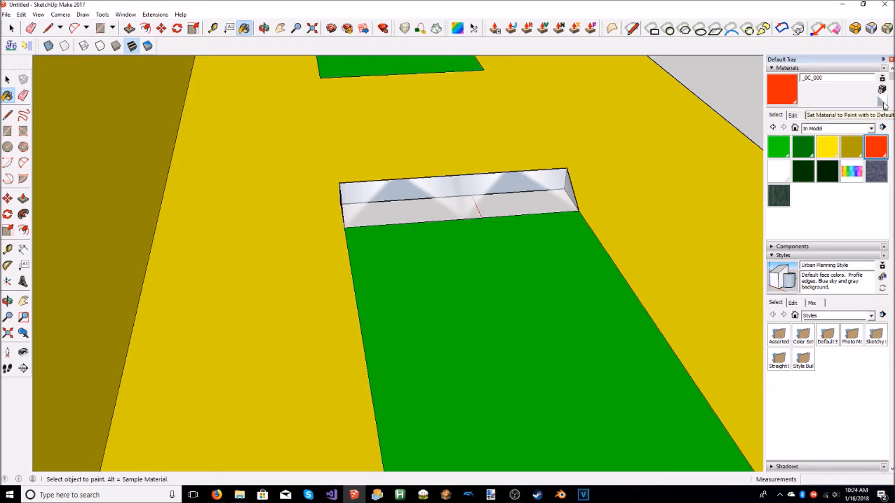
left_click(882, 102)
left_click(882, 89)
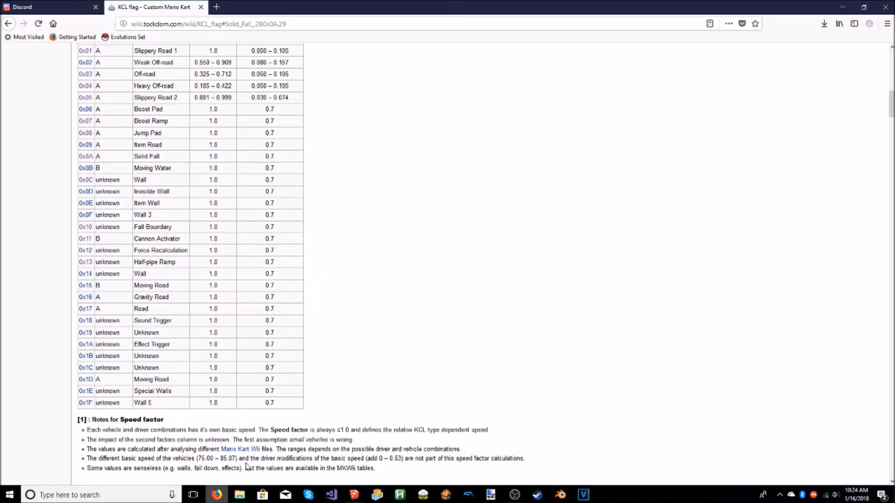
Switch to the KCL flag wiki page in Firefox and look up the Boost Ramp collision type and its variants
left_click(216, 495)
scroll(193, 226, "up", 6)
scroll(189, 227, "down", 4)
scroll(188, 228, "up", 1)
scroll(188, 227, "down", 1)
left_click_drag(169, 228, 132, 236)
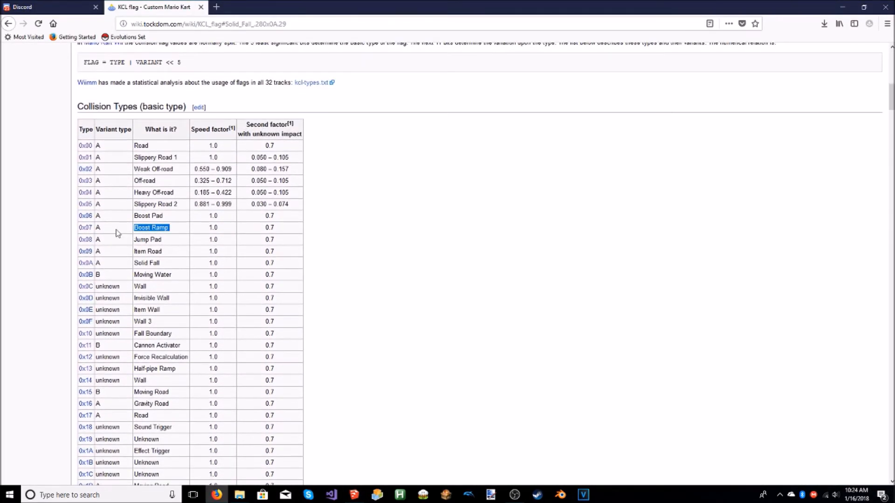
left_click(87, 230)
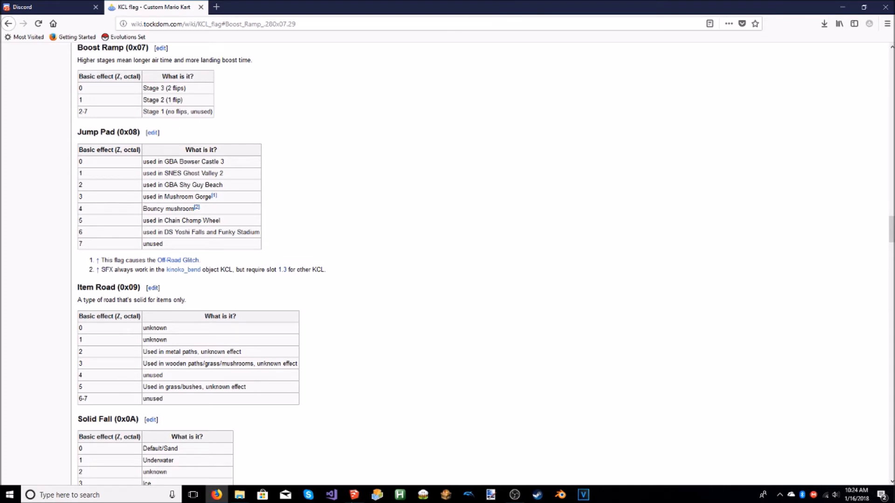
Recheck the boost ramp stages in the wiki and create a magenta material named _07_001 in SketchUp
left_click(355, 495)
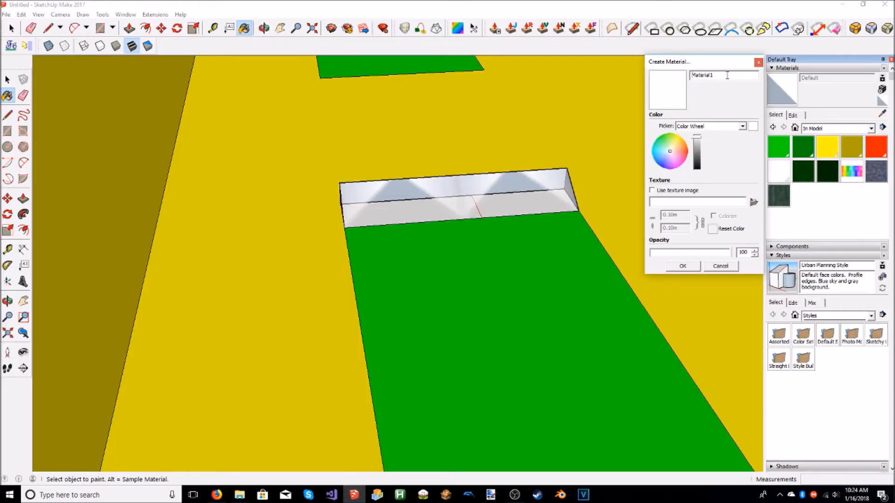
left_click(217, 495)
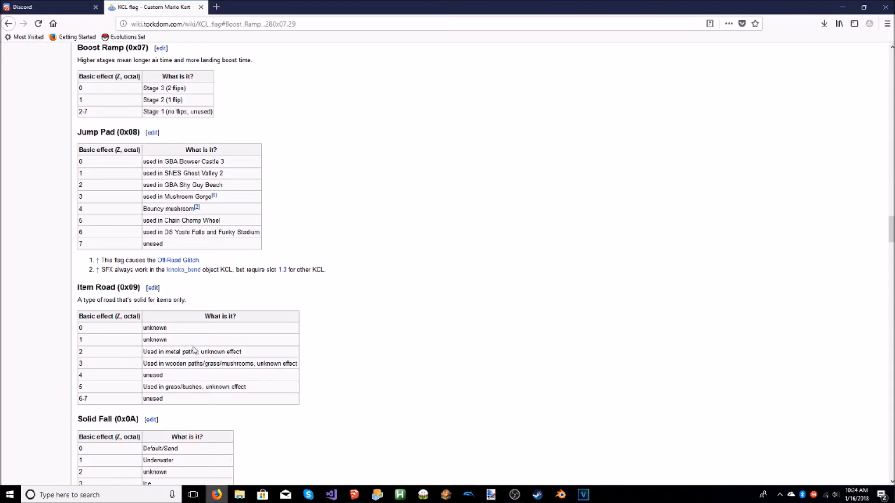
left_click_drag(90, 91, 77, 91)
left_click(354, 495)
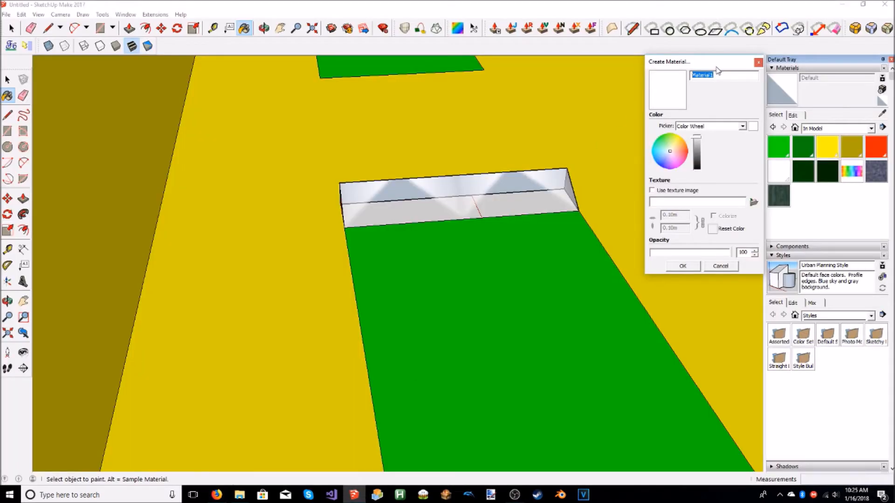
left_click_drag(676, 148, 675, 168)
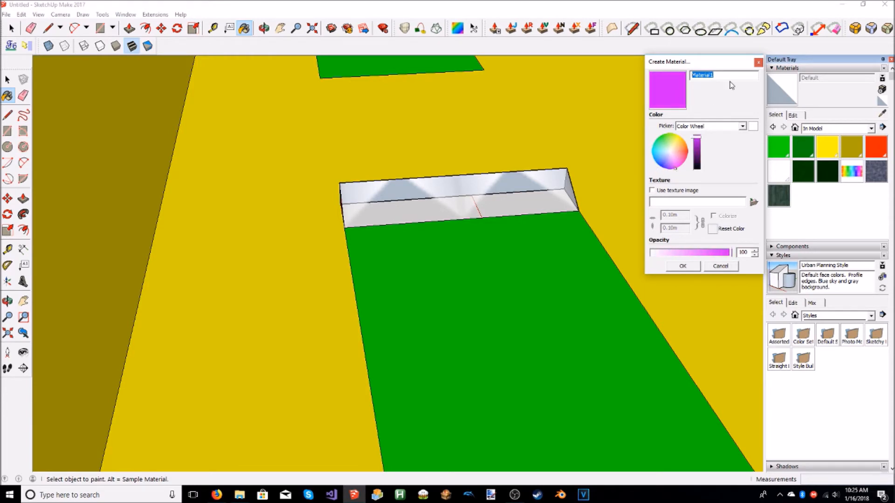
key("BackSpace")
left_click(684, 265)
middle_click_drag(549, 194, 373, 239)
scroll(373, 239, "down", 5)
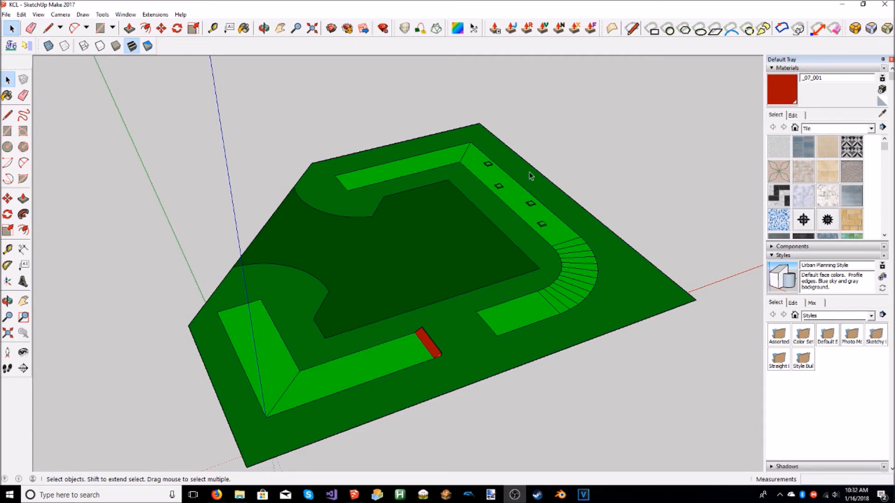
Draw an upright arc with a chord of about 10,924 m from the dark area's inner corner to the track's outer corner beside the road end
middle_click_drag(529, 172, 330, 286)
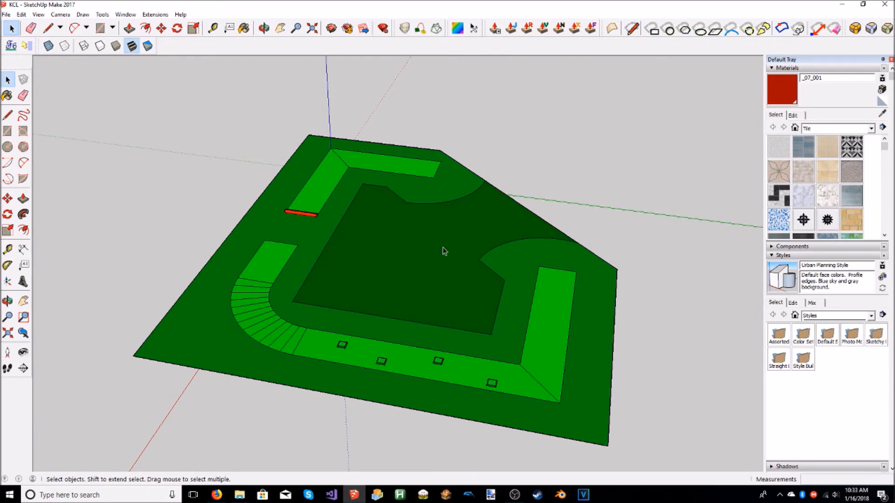
scroll(578, 313, "up", 5)
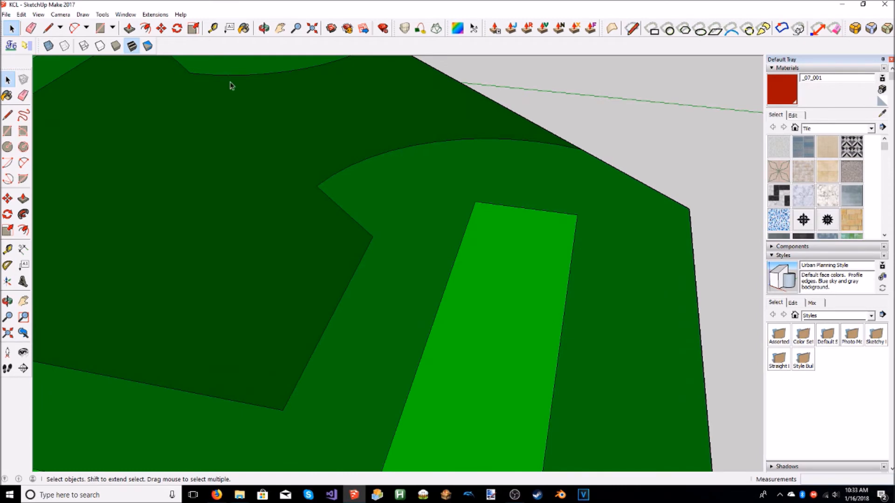
left_click(74, 28)
middle_click_drag(479, 211, 459, 299)
key("a")
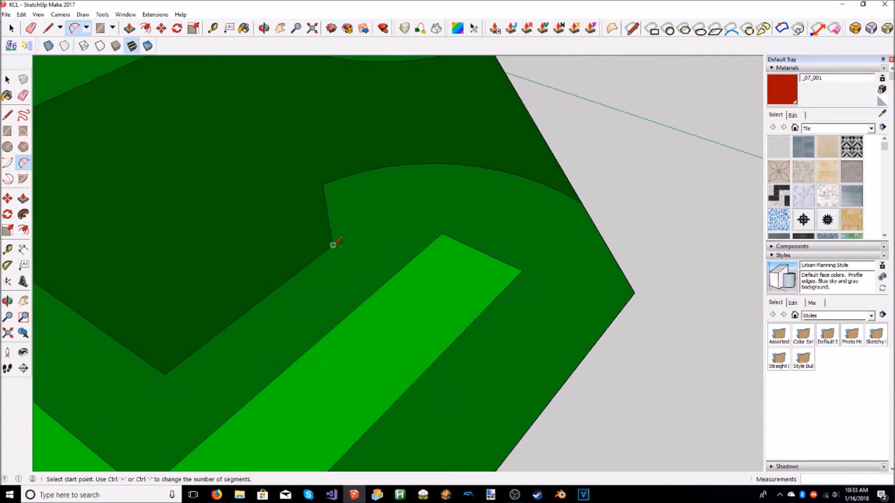
left_click(333, 244)
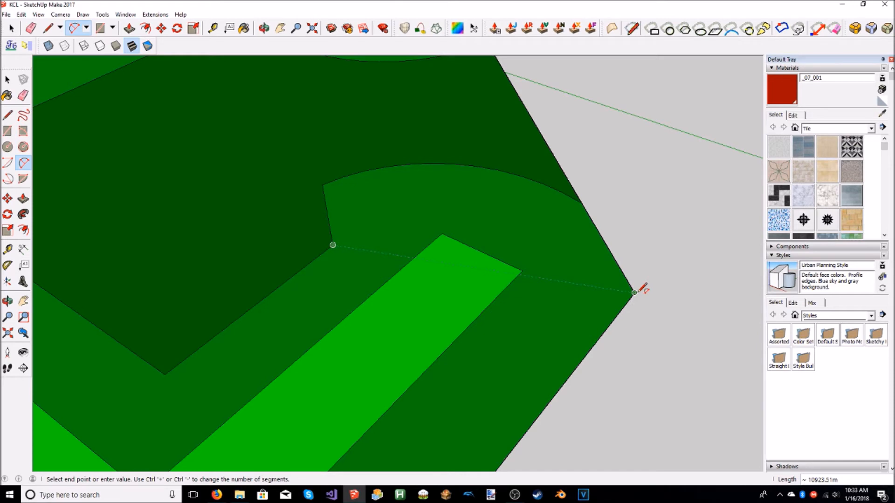
left_click(634, 292)
middle_click_drag(630, 273, 623, 194)
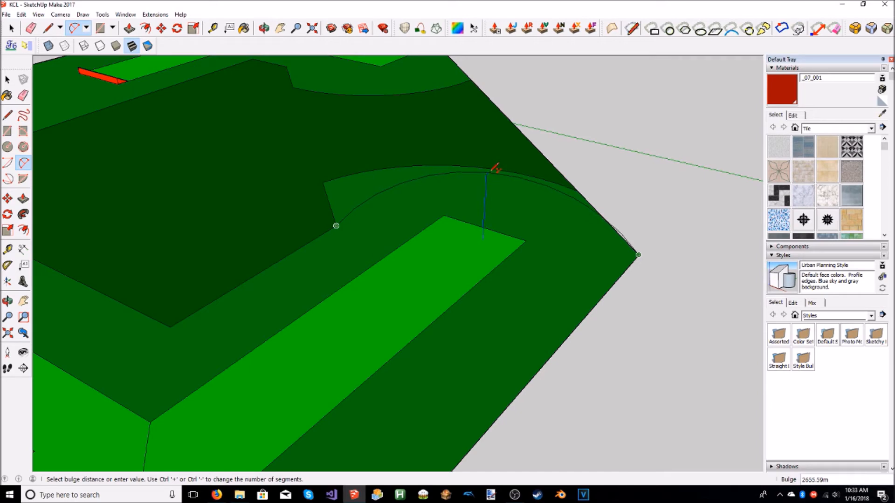
left_click(494, 132)
middle_click_drag(493, 130, 571, 184)
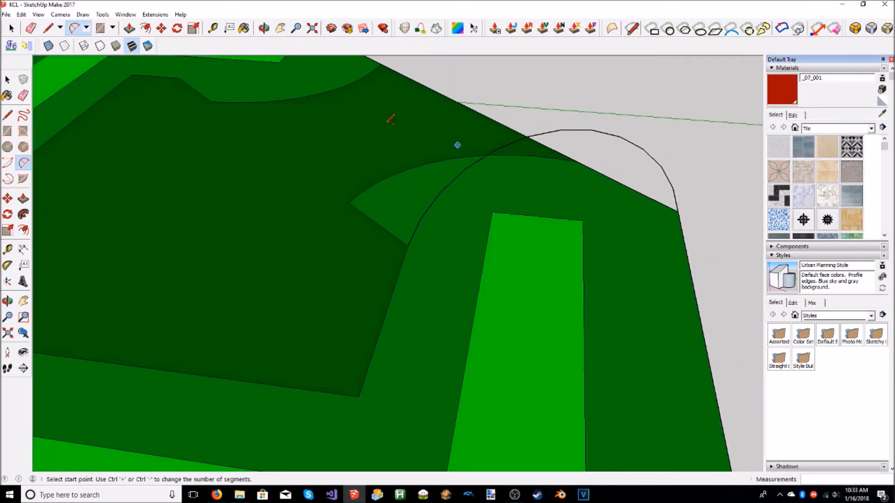
Close the upright arc with a straight line between its endpoints and reverse the resulting face
left_click(46, 28)
left_click(408, 245)
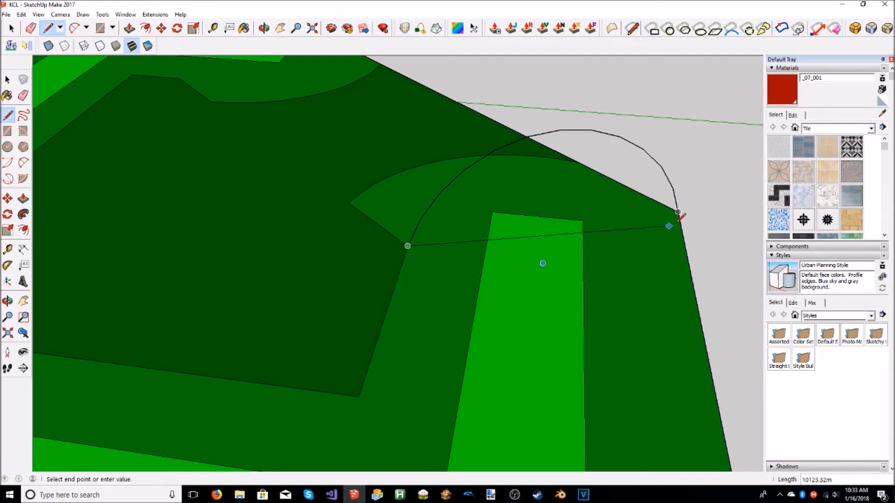
left_click(678, 212)
mouse_move(703, 247)
middle_mouse_down()
mouse_move(275, 313)
mouse_move(190, 259)
mouse_move(525, 303)
mouse_move(401, 269)
middle_mouse_up()
key("space")
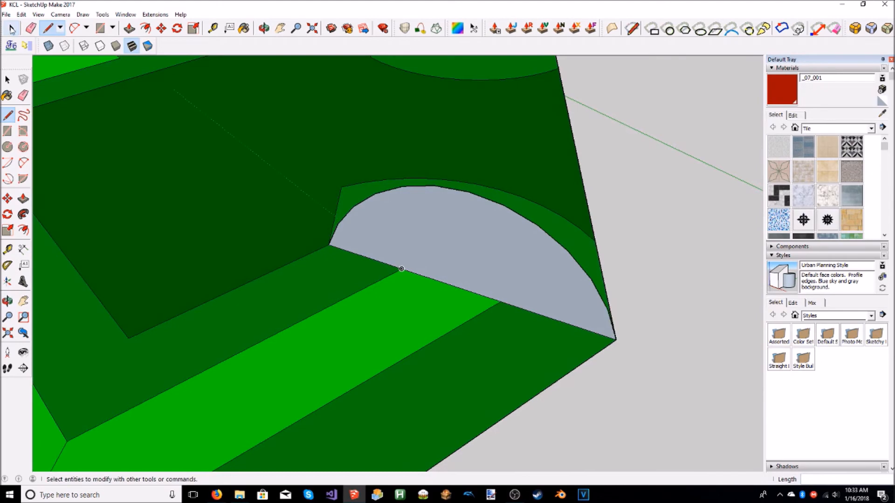
right_click(502, 281)
left_click(530, 352)
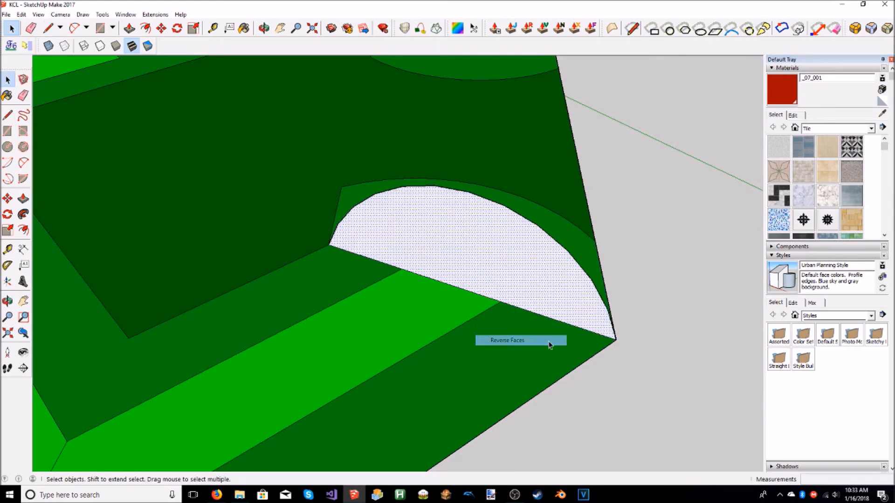
middle_click_drag(656, 370, 620, 352)
Check the wiki's collision types table for the Cannon Activator and display the In Model materials in SketchUp
left_click(219, 497)
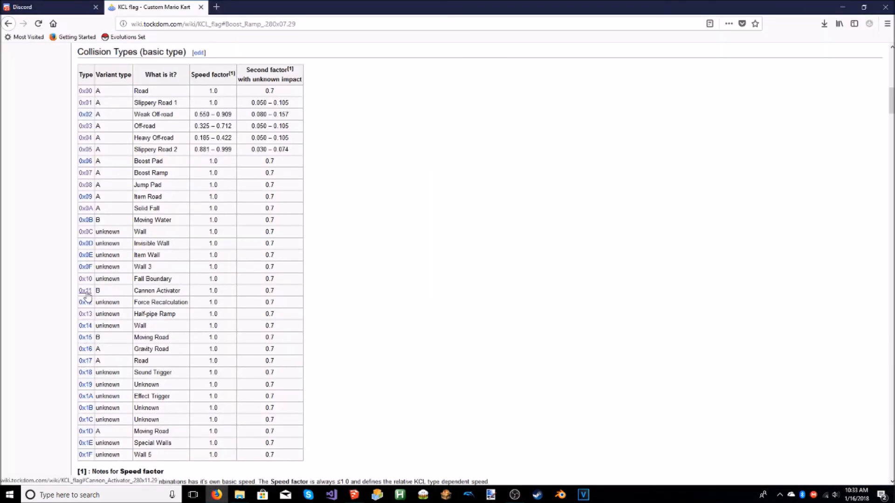
left_click(843, 7)
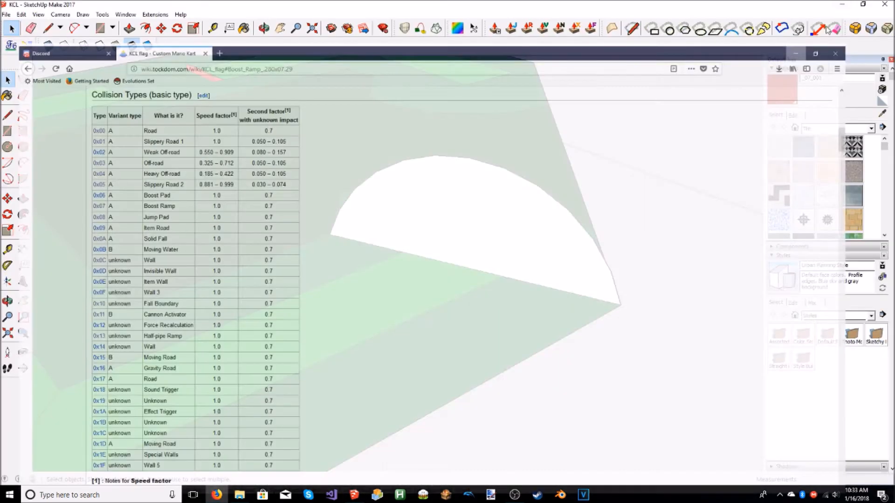
left_click(793, 116)
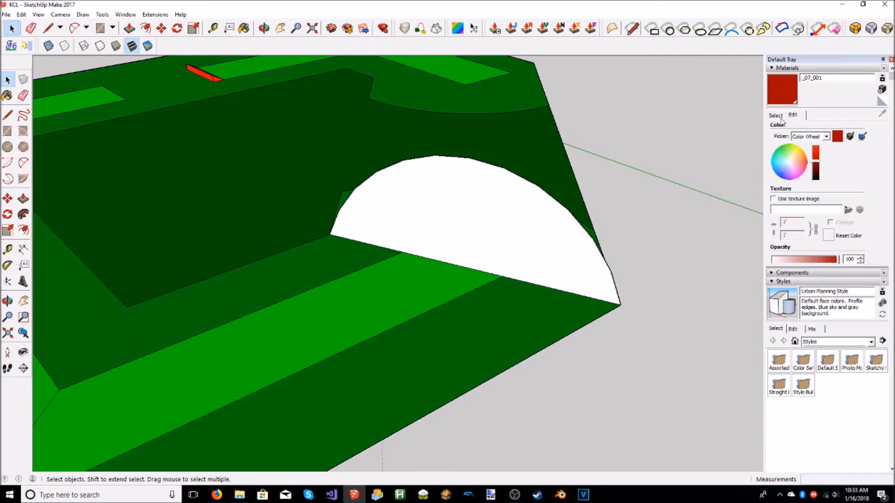
left_click(776, 116)
left_click(828, 129)
left_click(833, 138)
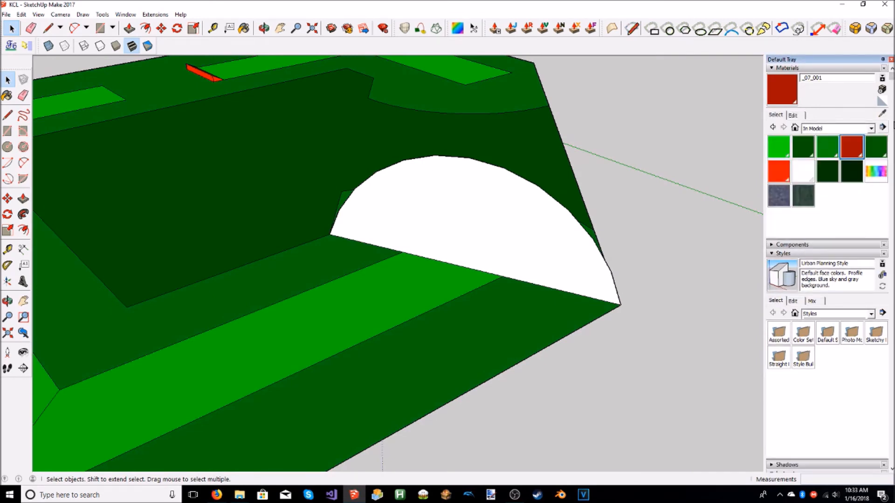
Start another new material from the default with a cyan color and clear its default name
left_click(880, 99)
left_click(881, 100)
left_click_drag(676, 155, 635, 156)
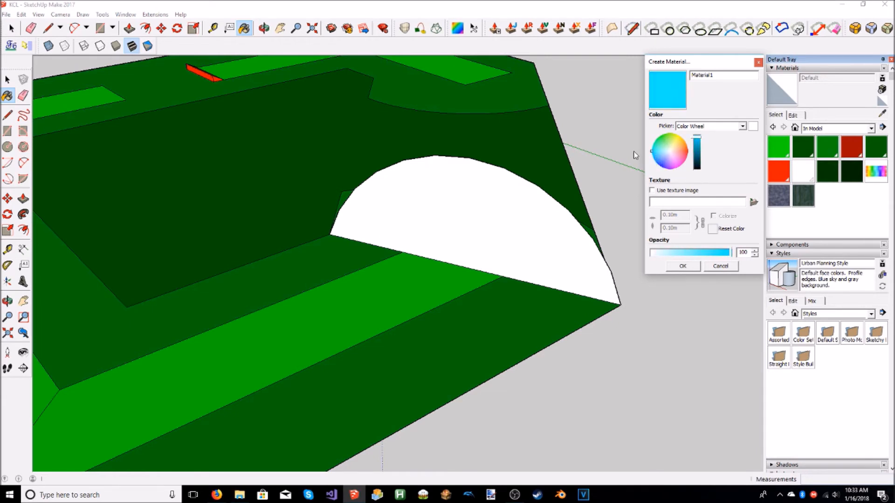
double_click(724, 77)
key("BackSpace")
Look up the Cannon Activator (0x11) section in the wiki and examine which basic effects lead to points 0 and 1
left_click(216, 495)
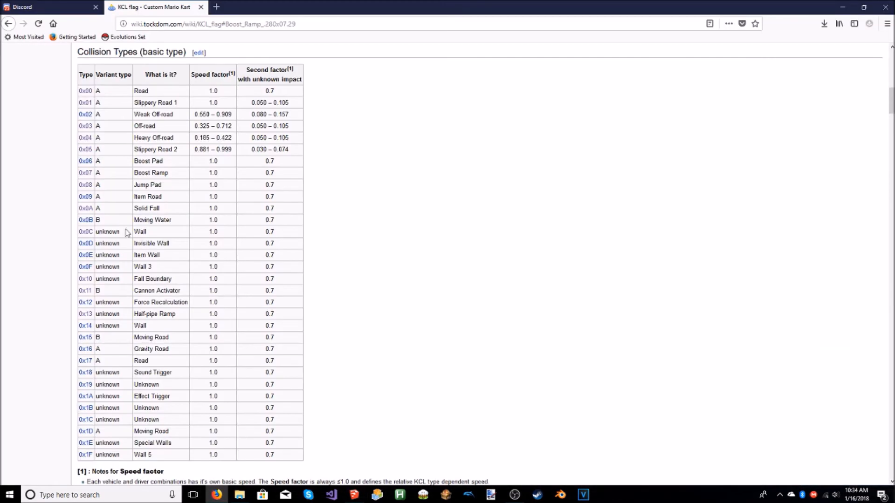
left_click(88, 291)
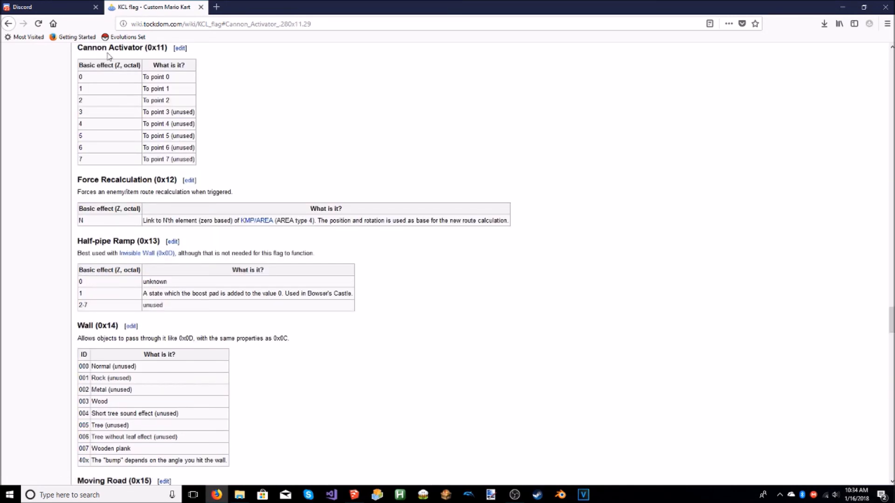
left_click_drag(86, 78, 72, 83)
left_click_drag(86, 91, 40, 96)
left_click_drag(182, 89, 117, 96)
left_click_drag(173, 77, 108, 79)
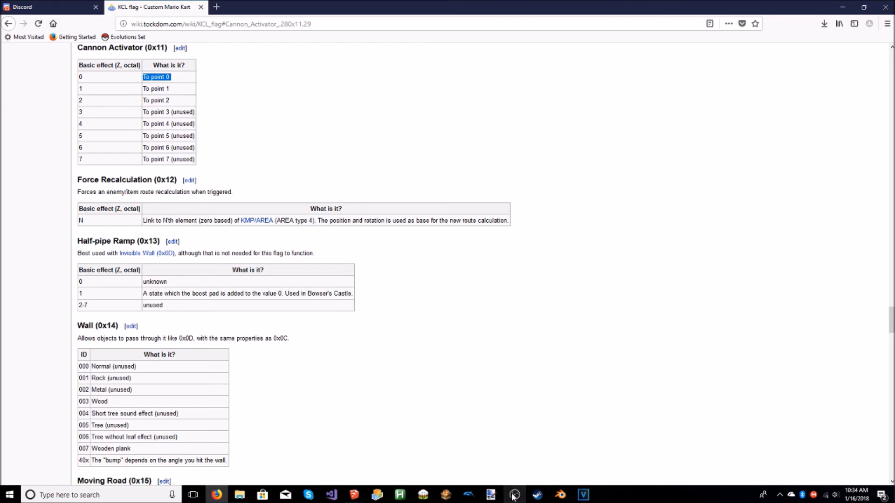
mouse_move(515, 493)
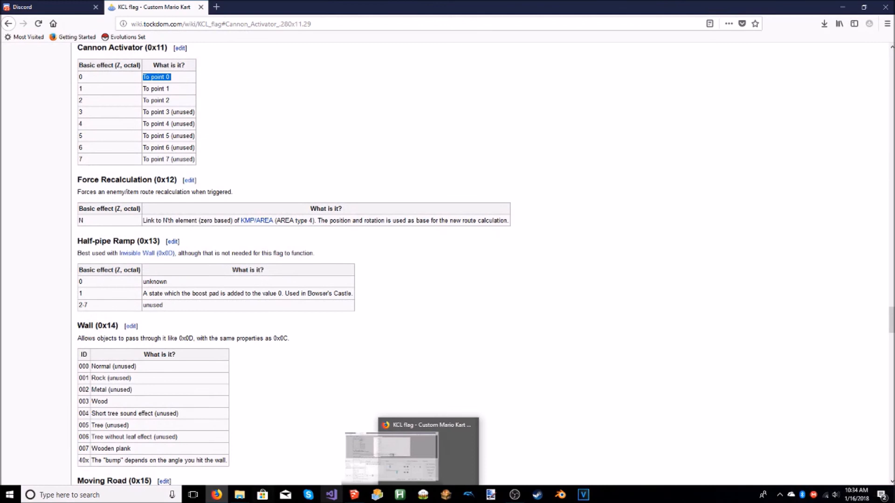
Create the cyan material as _11_000 in SketchUp and paint the upright half-round face with it
left_click(354, 495)
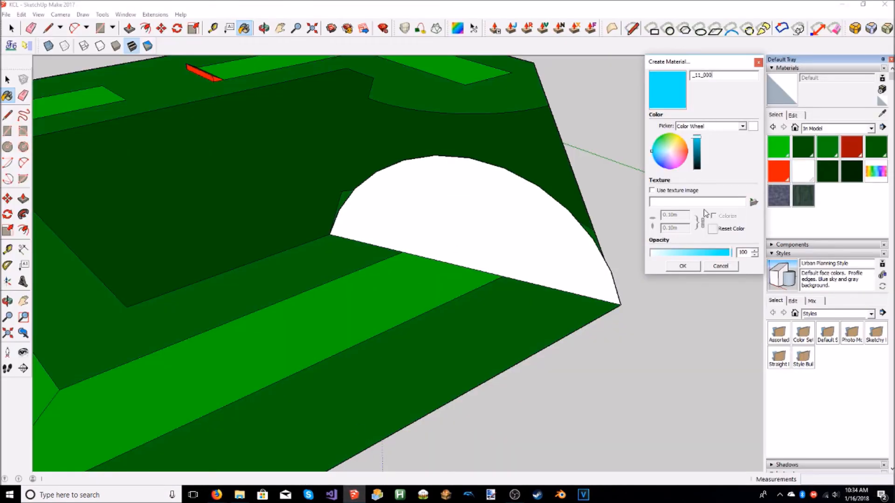
left_click(682, 267)
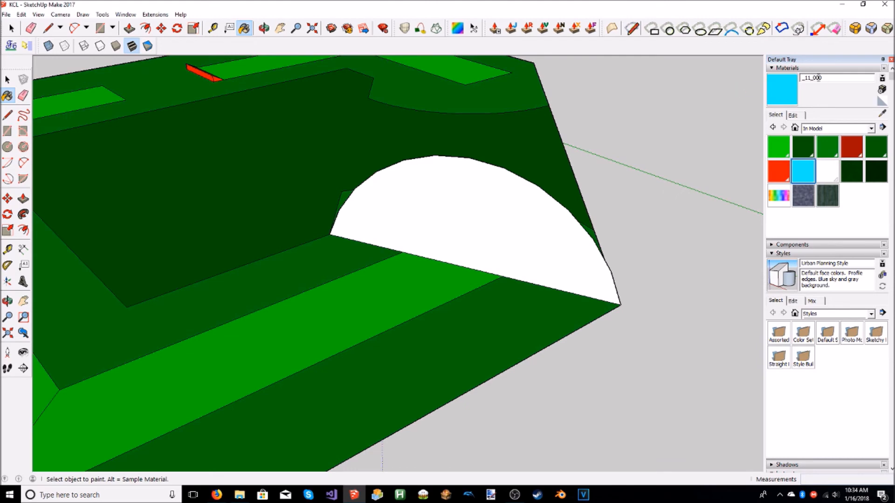
left_click(469, 219)
mouse_move(469, 219)
middle_mouse_down()
mouse_move(363, 208)
mouse_move(339, 194)
mouse_move(653, 176)
middle_mouse_up()
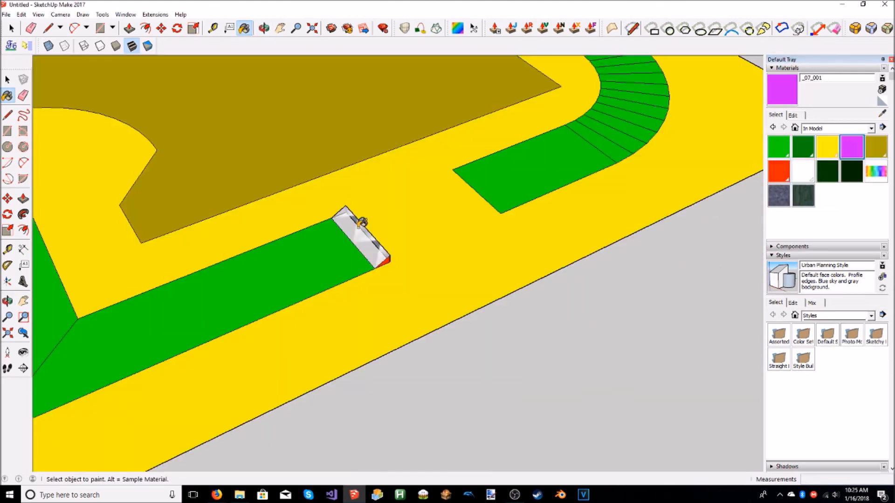
Paint the sloped surface of the ramp at the road end with the magenta _07_001 material
left_click(362, 223)
mouse_move(362, 223)
middle_mouse_down()
mouse_move(428, 230)
mouse_move(490, 188)
mouse_move(544, 177)
mouse_move(542, 208)
mouse_move(589, 86)
mouse_move(685, 92)
mouse_move(592, 122)
mouse_move(536, 196)
middle_mouse_up()
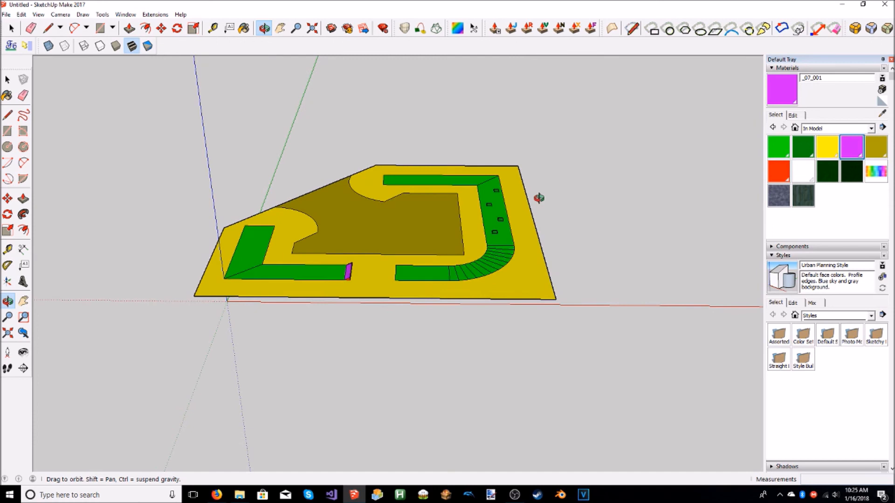
key("b")
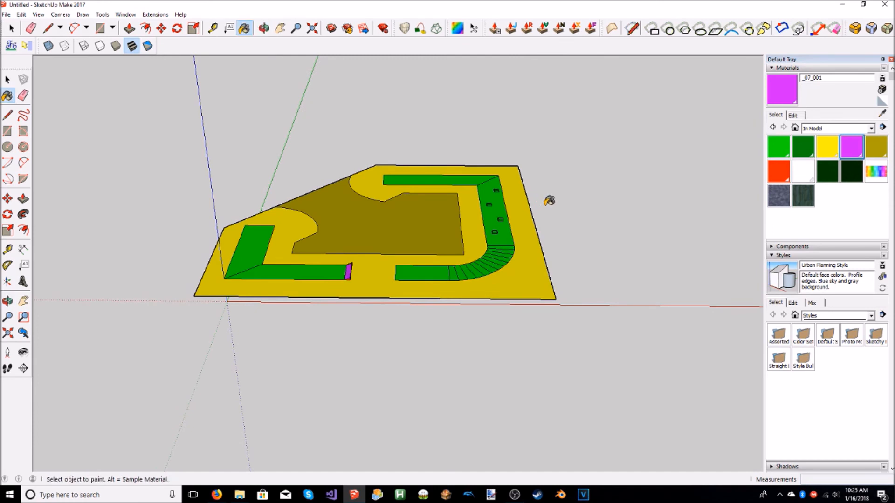
Start saving the track model and create a new folder named Tutorial Race inside Documents > CTS
mouse_move(480, 285)
middle_mouse_down()
mouse_move(498, 130)
mouse_move(488, 287)
middle_mouse_up()
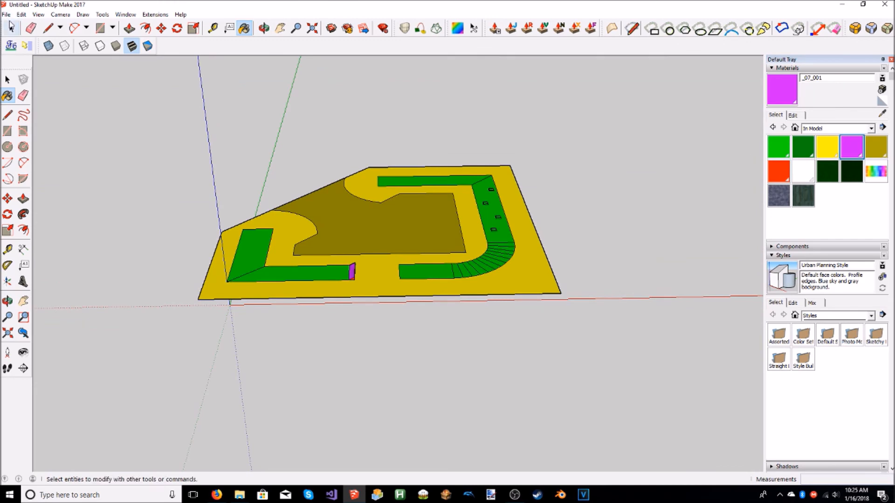
left_click(6, 15)
left_click(20, 59)
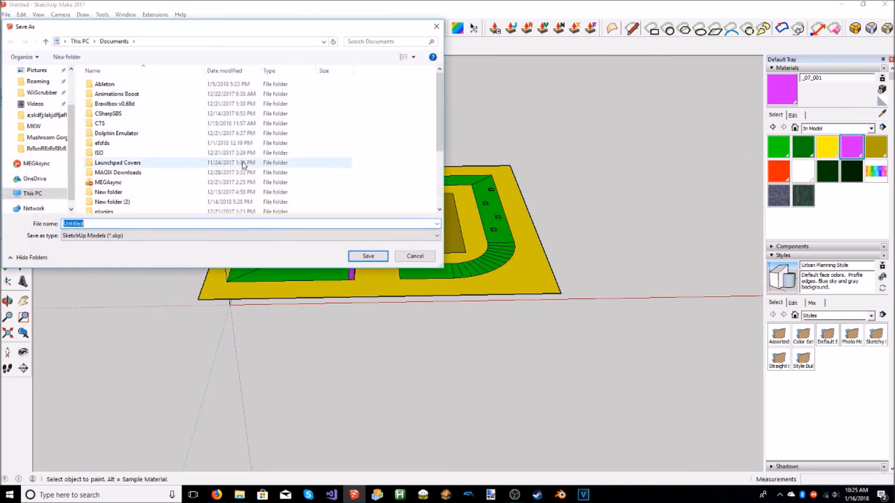
double_click(122, 124)
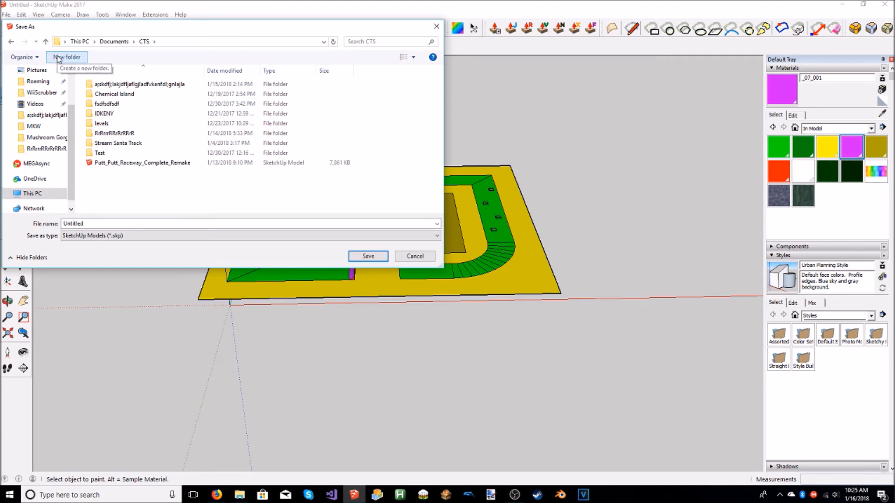
left_click(58, 57)
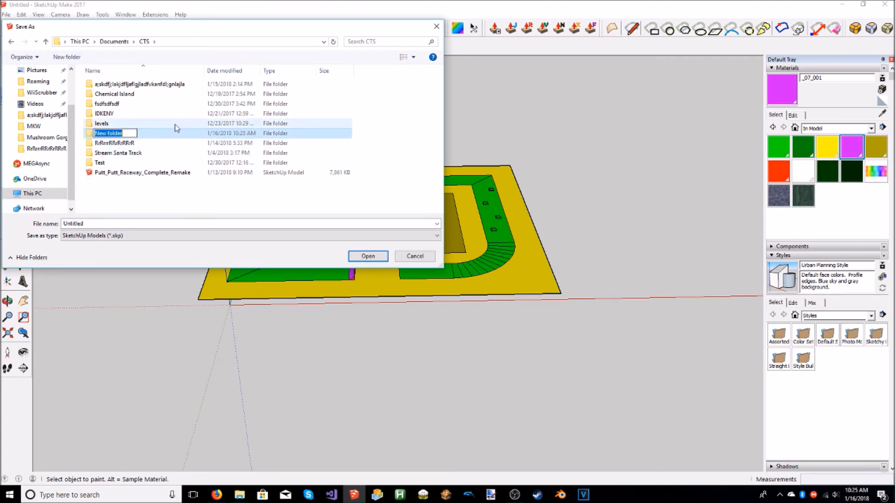
type("Tutorial Race")
key("Return")
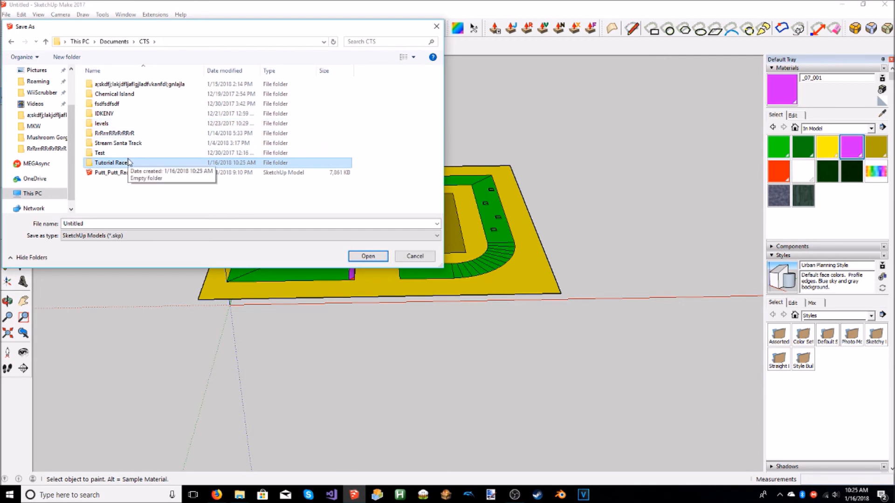
Save the model as Race in the Tutorial Race folder
double_click(175, 164)
left_click(96, 222)
type("Race")
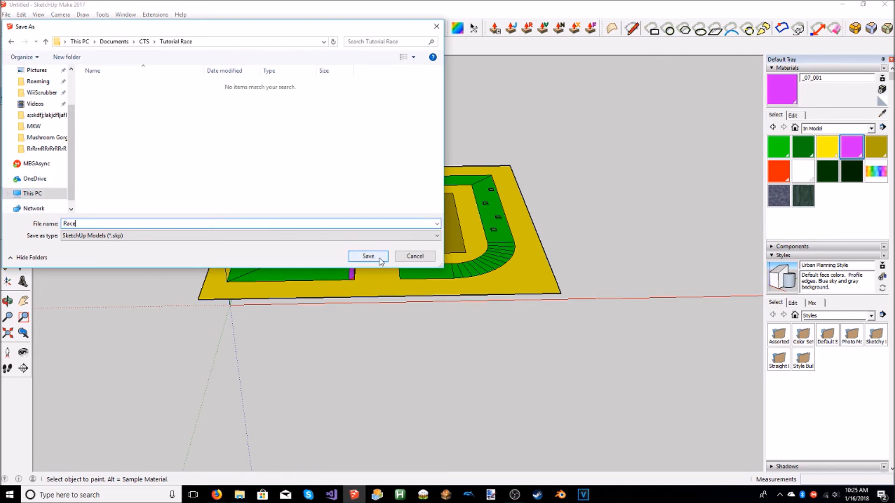
left_click(368, 257)
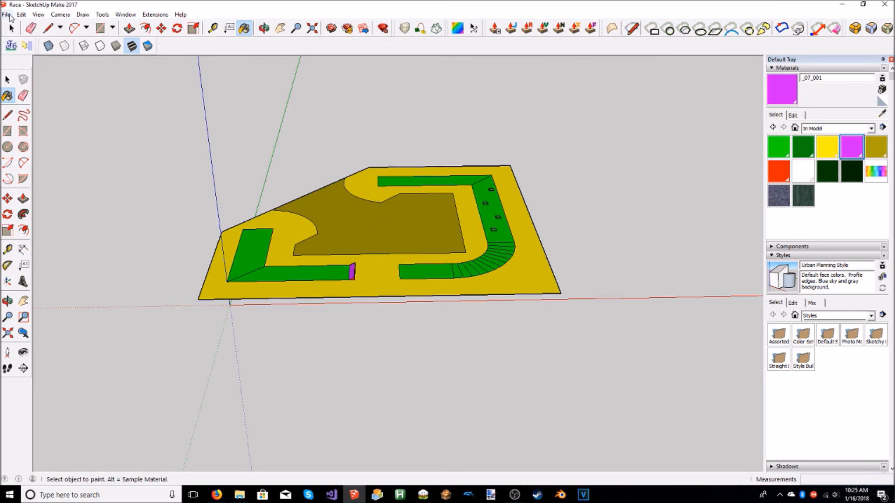
Export the track as an OBJ file and save the model as KCL in the Tutorial Race folder
left_click(7, 15)
left_click(46, 206)
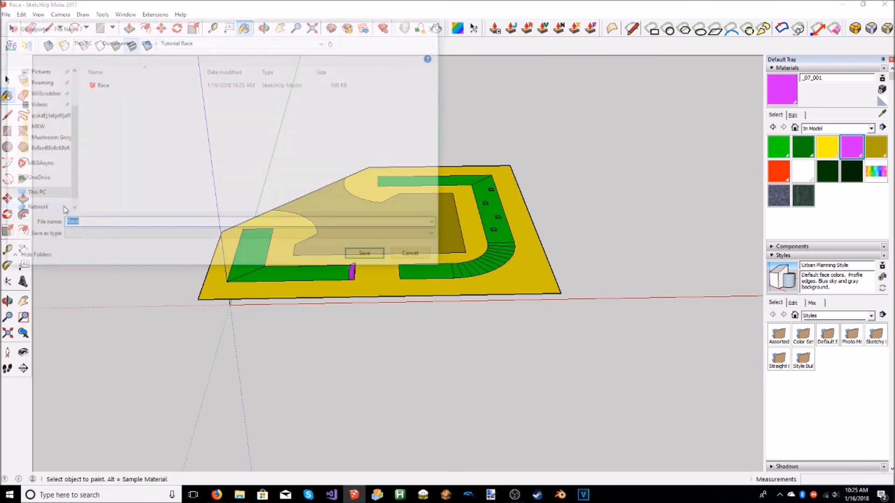
key("BackSpace")
type("Race")
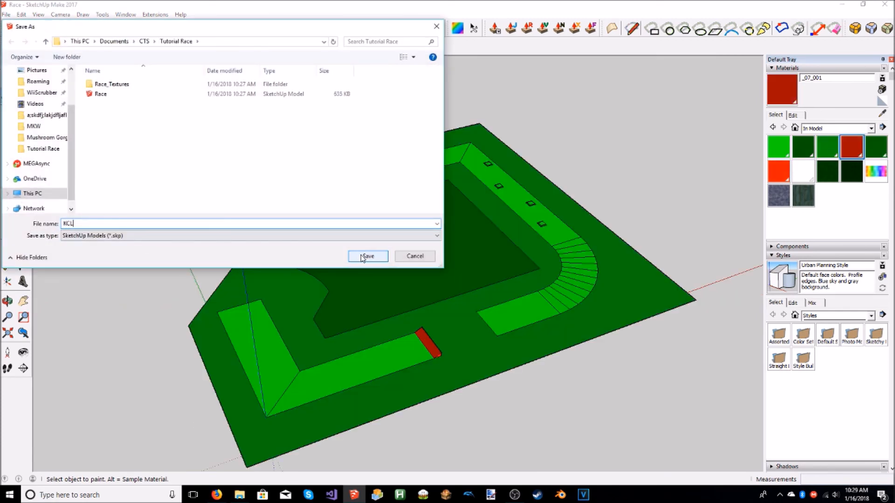
left_click(352, 255)
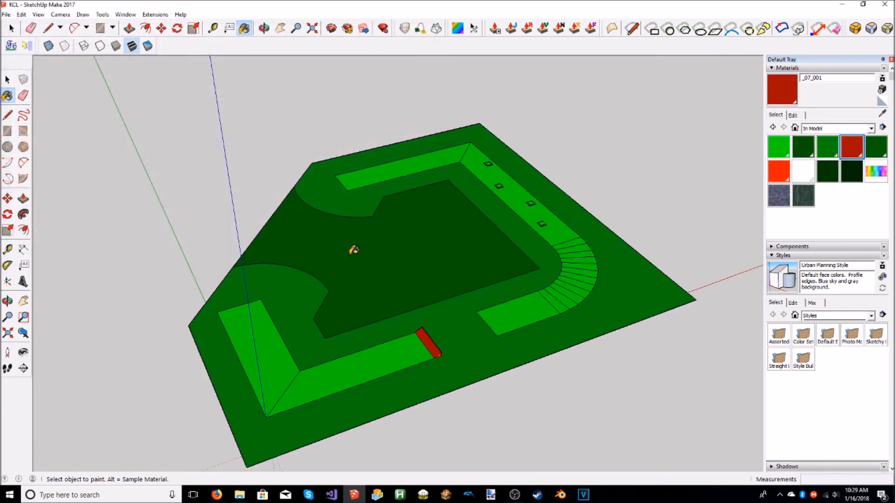
Close SketchUp and, in File Explorer, move KCL.obj from Tutorial Race into the inner bin folder of szs-v1.56a-r7461-cygwin
left_click(887, 4)
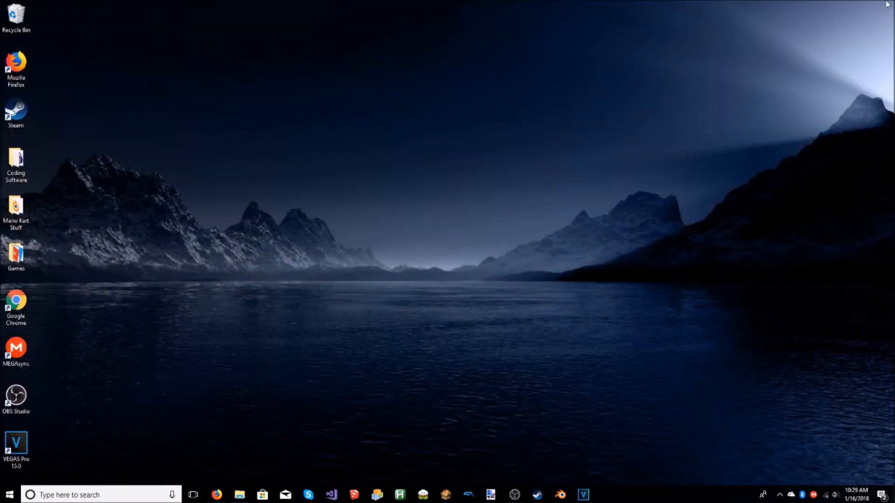
left_click(240, 495)
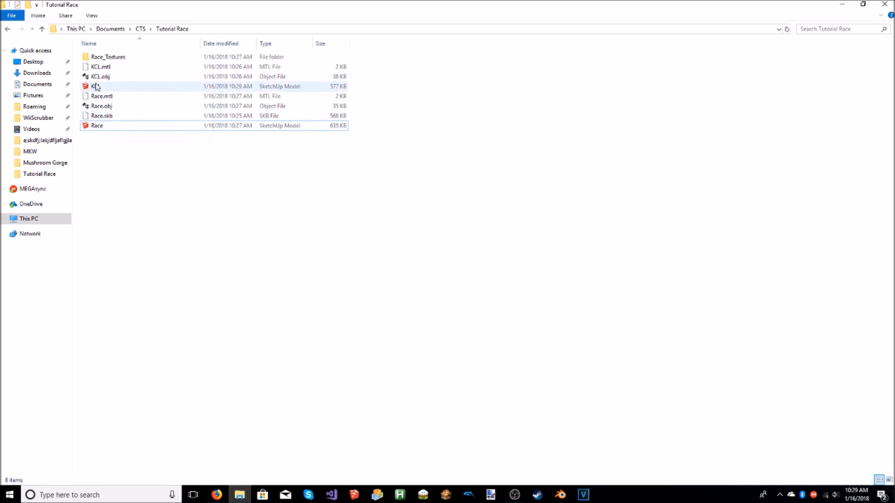
left_click(126, 77)
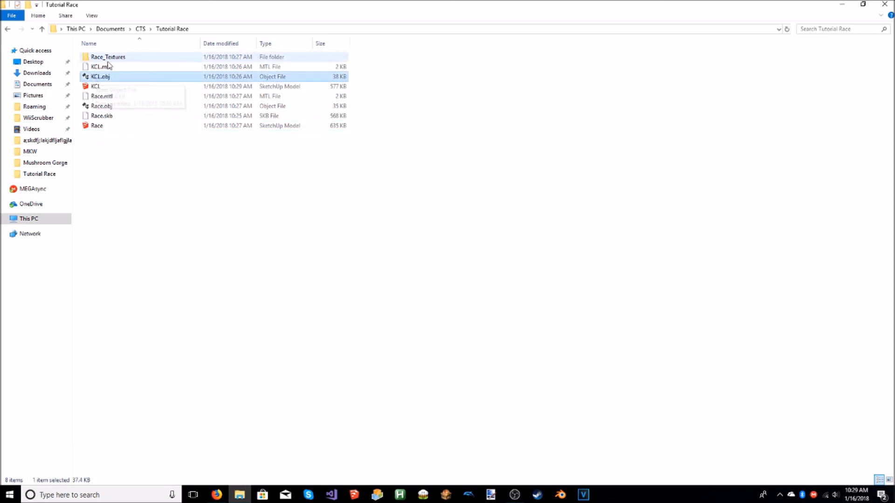
left_click(108, 29)
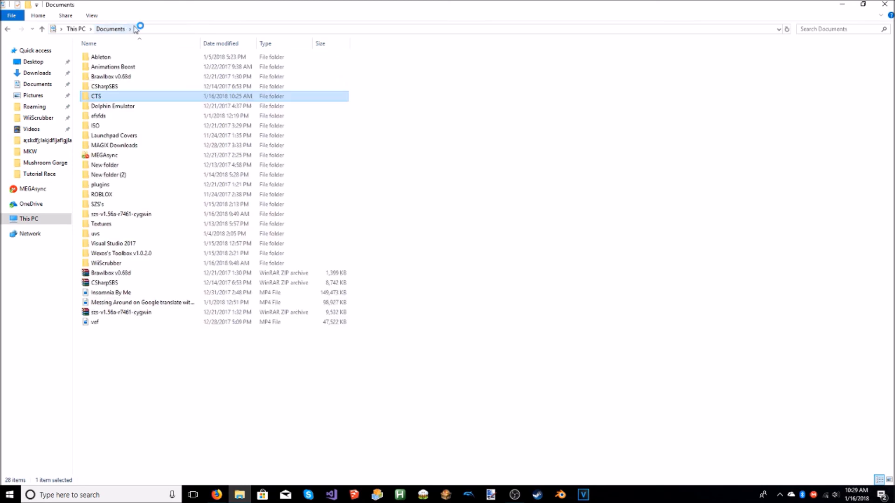
double_click(111, 214)
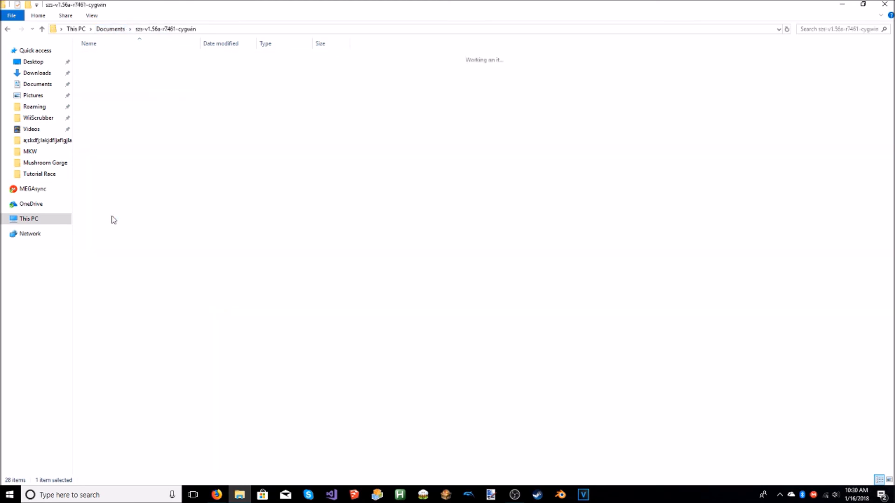
double_click(122, 57)
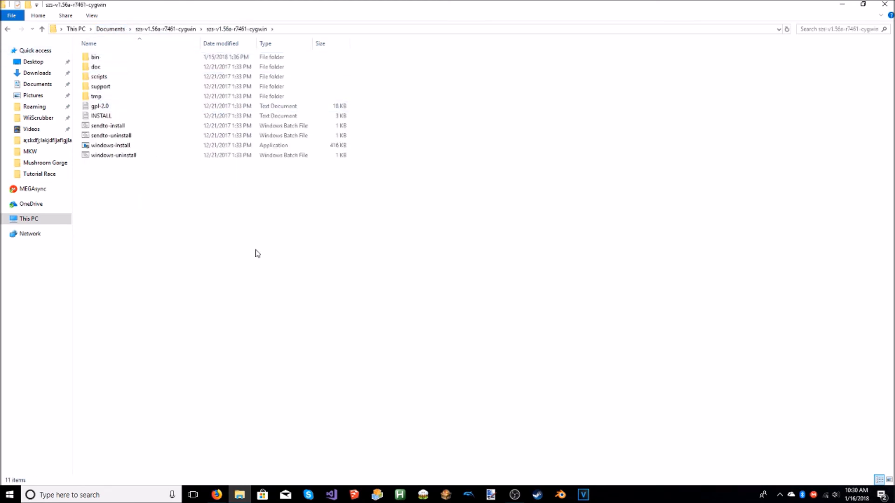
double_click(118, 55)
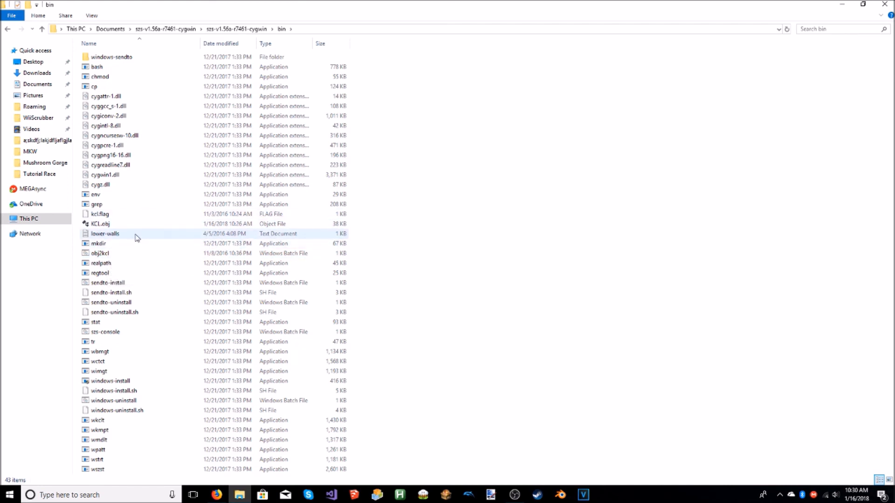
Run the obj2kcl batch file to convert KCL.obj to KCL format, and dismiss its console when it finishes
double_click(111, 254)
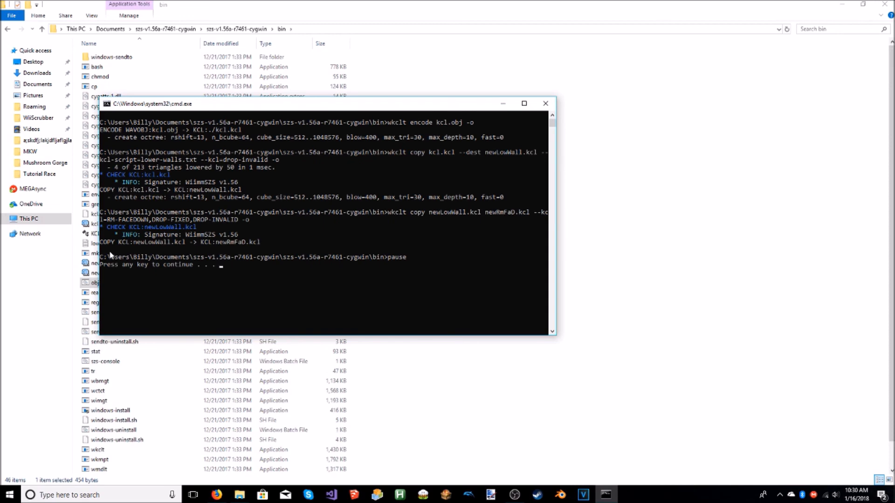
key("Return")
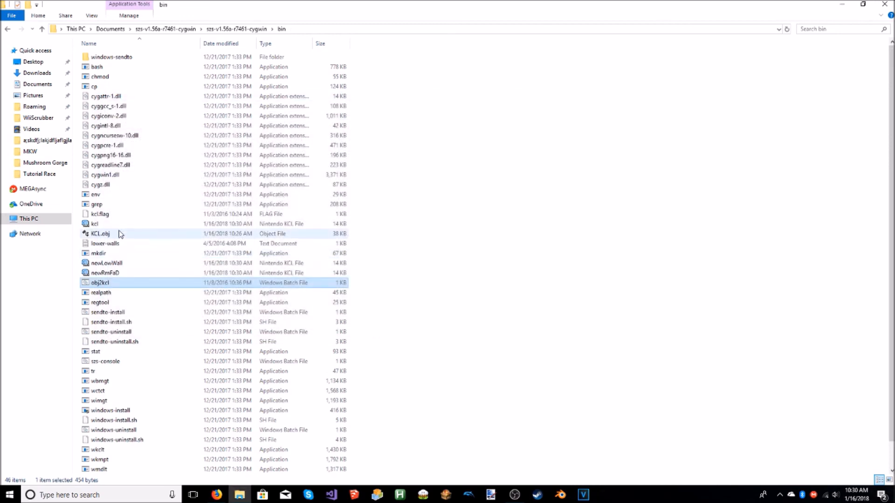
Move kcl, KCL.obj, newLowWall and newRmFaD from the bin folder to the Tutorial Race folder
left_click(115, 273)
left_click(114, 263, "shift")
left_click(107, 233, "ctrl")
left_click(107, 224, "ctrl")
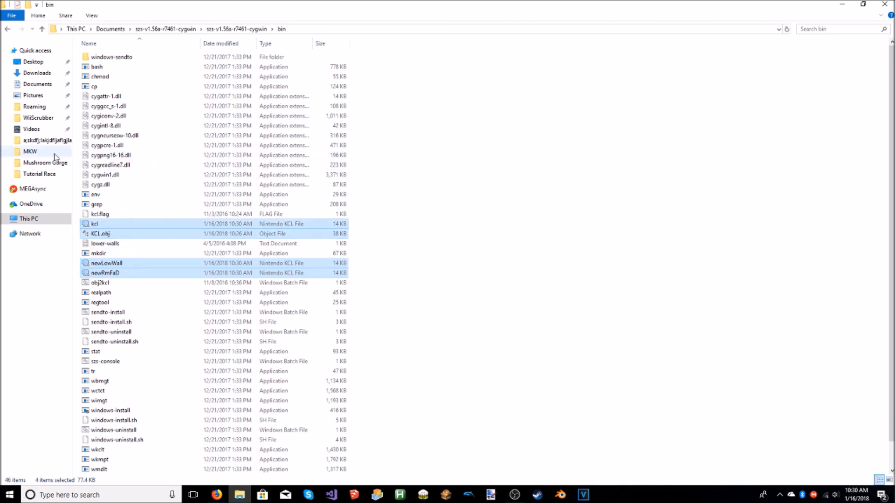
left_click(46, 174)
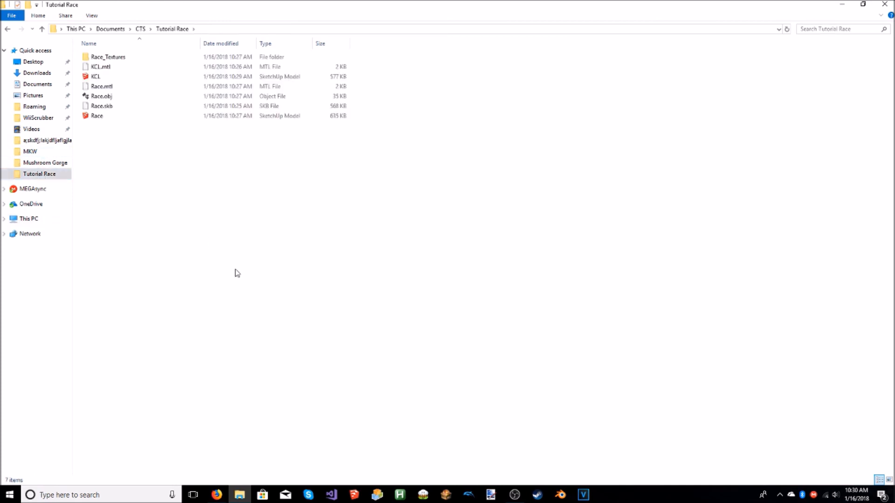
key("ctrl+v")
left_click(233, 246)
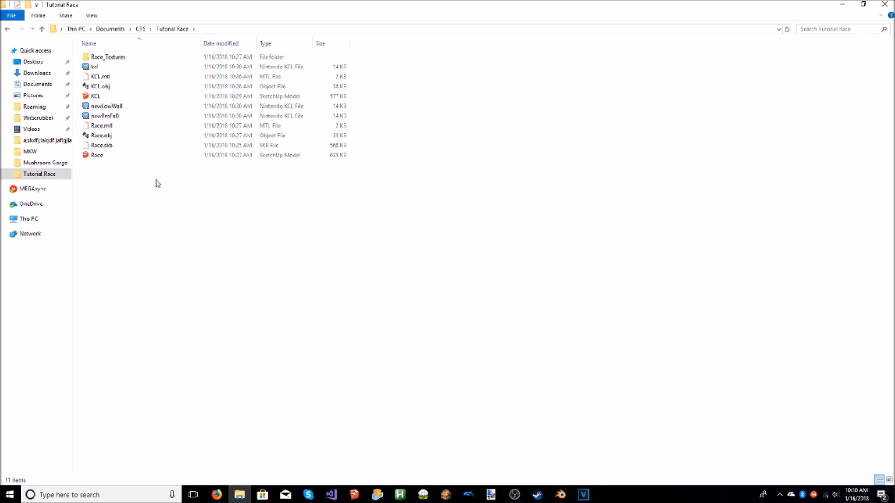